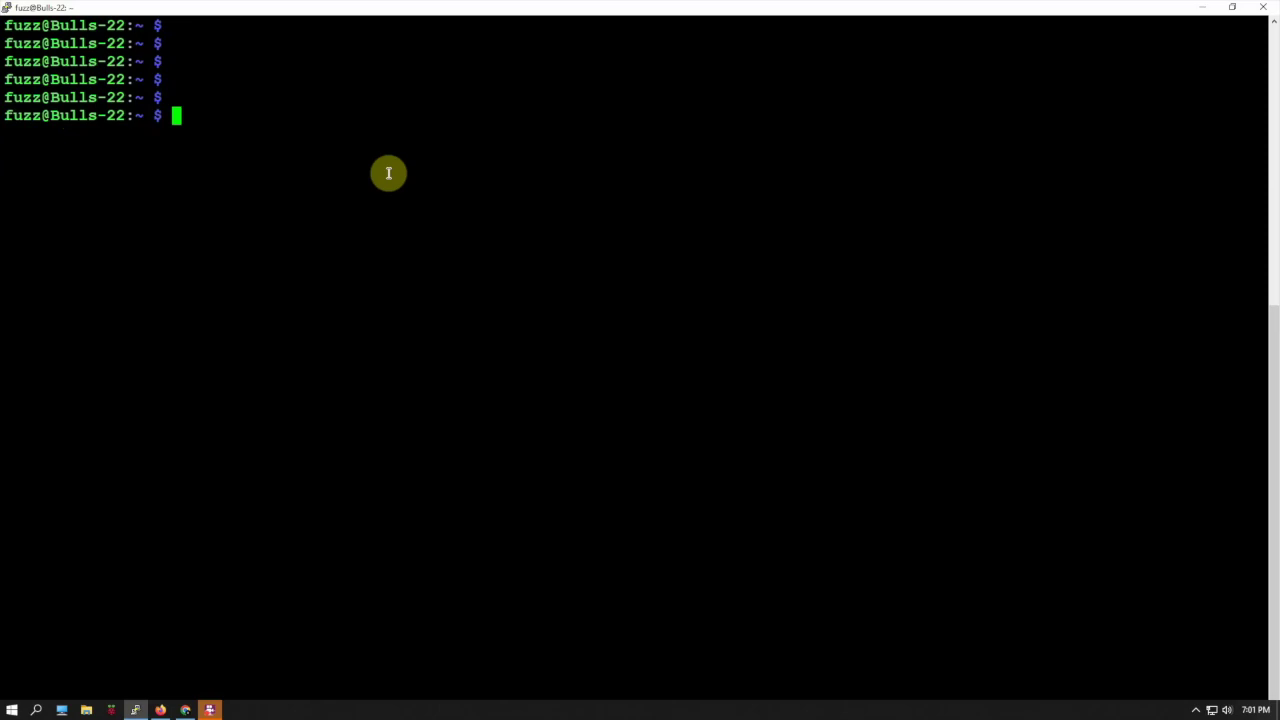
Open a root shell with sudo -i.
text(sudo -)
key(BackSpace)
text(i)
key(Return)
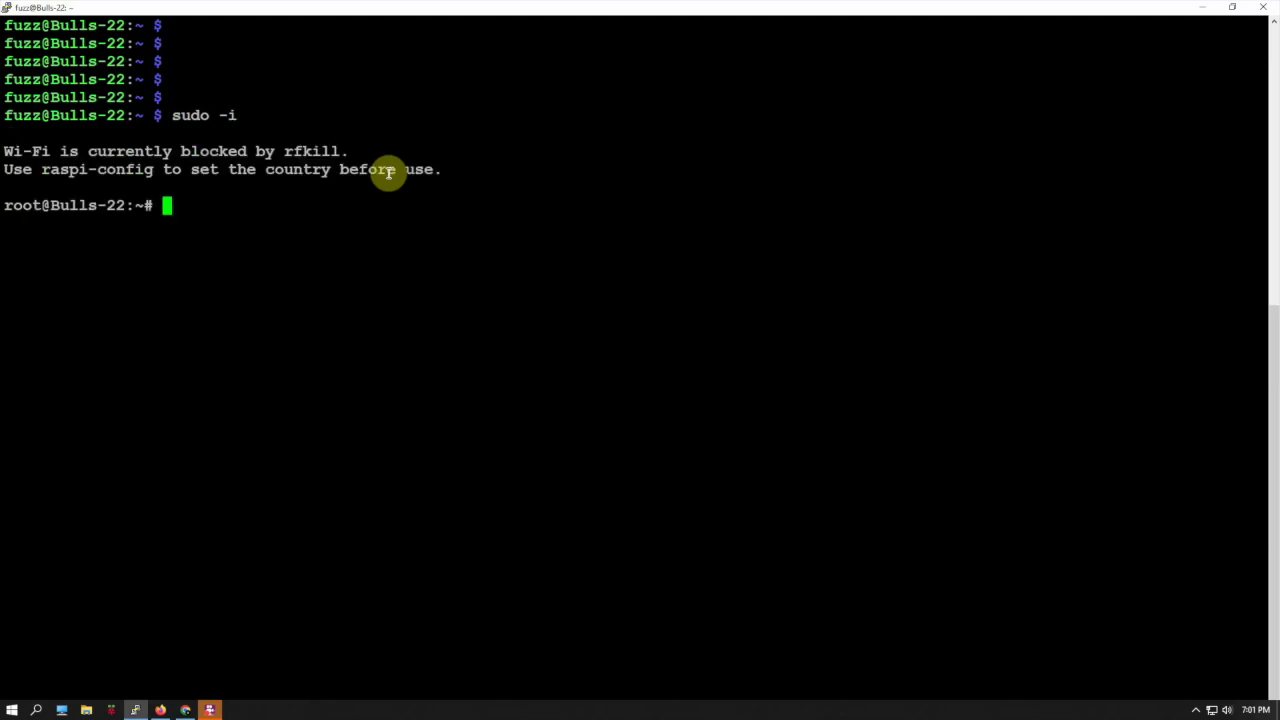
Clear the screen and apt-get install ffmpeg, libmariadb3, libpq5 and libmicrohttpd12.
key(ctrl+l)
key(Return)
key(Return)
key(Return)
key(Return)
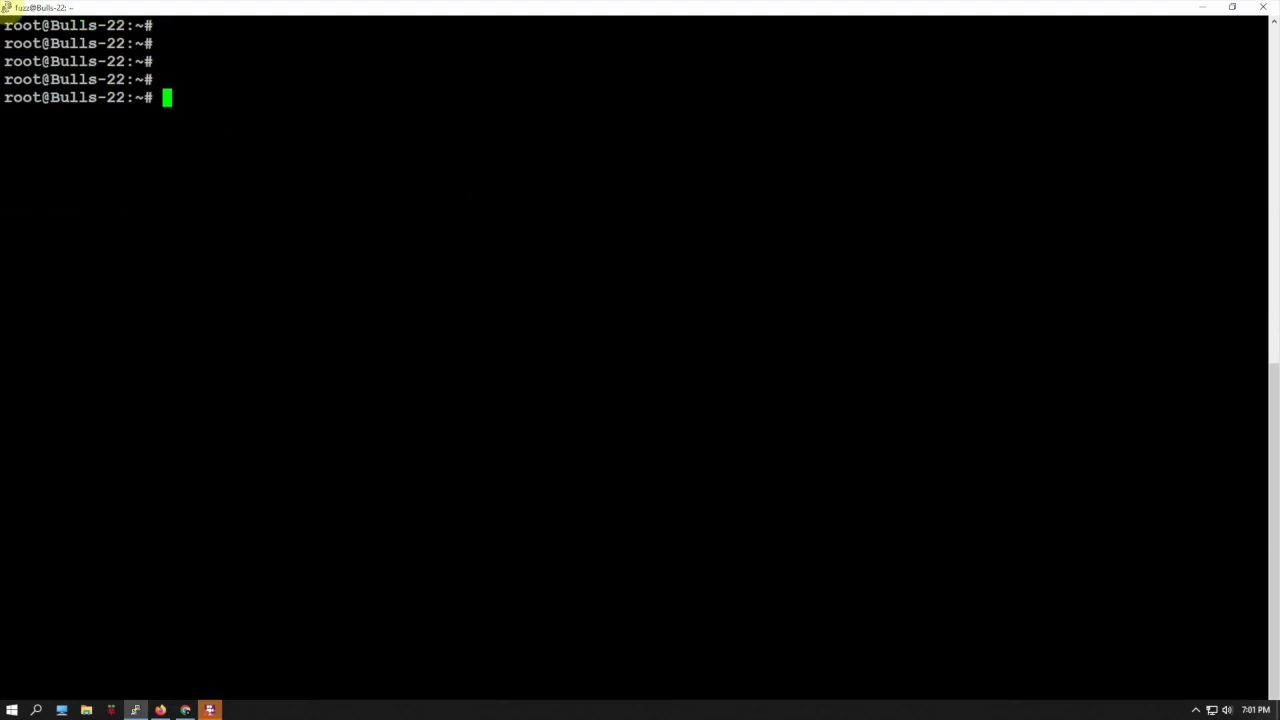
click(594, 227)
right_click(334, 189)
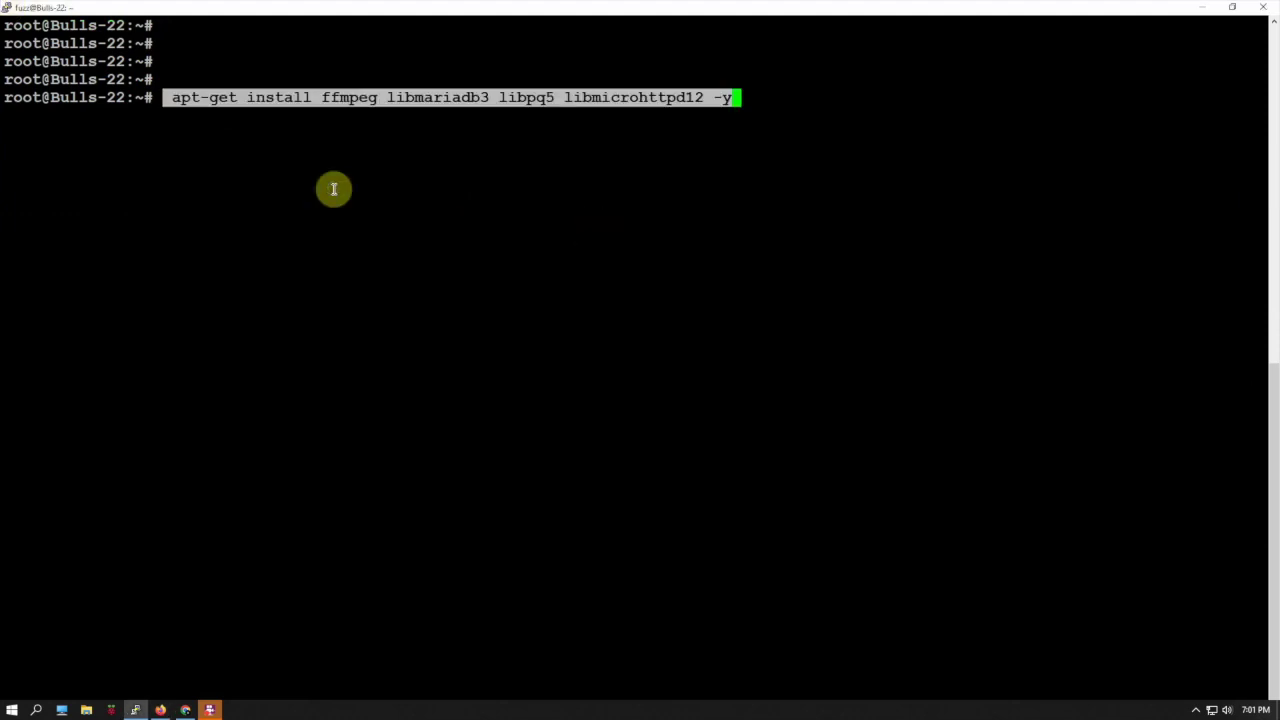
key(Return)
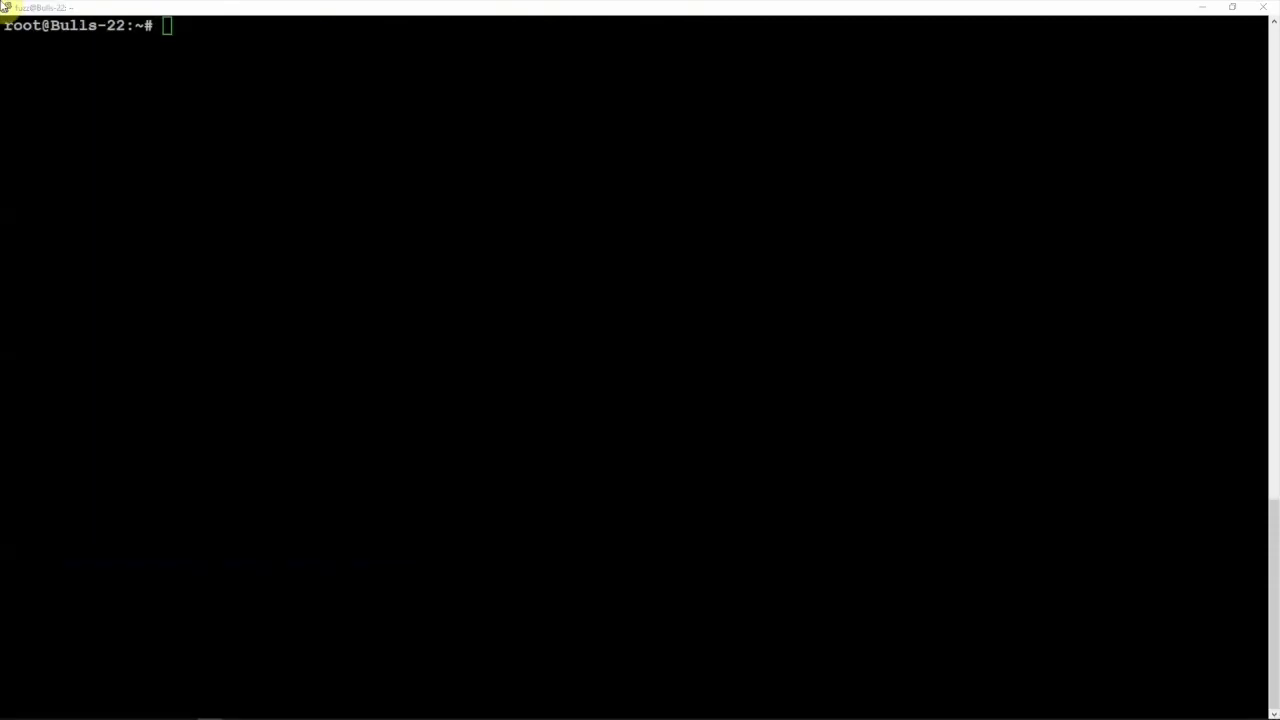
Download pi_buster_motion_4.3.2-1_armhf.deb with wget and install it with dpkg -i.
right_click(356, 263)
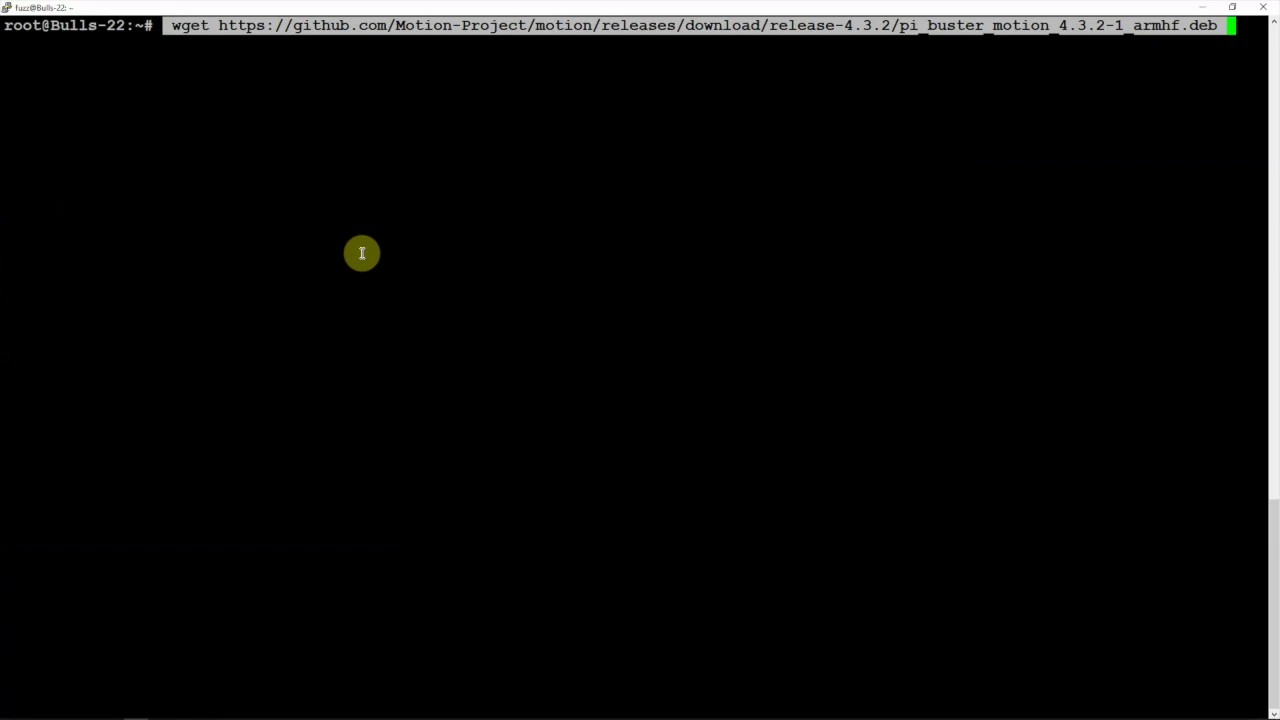
key(Return)
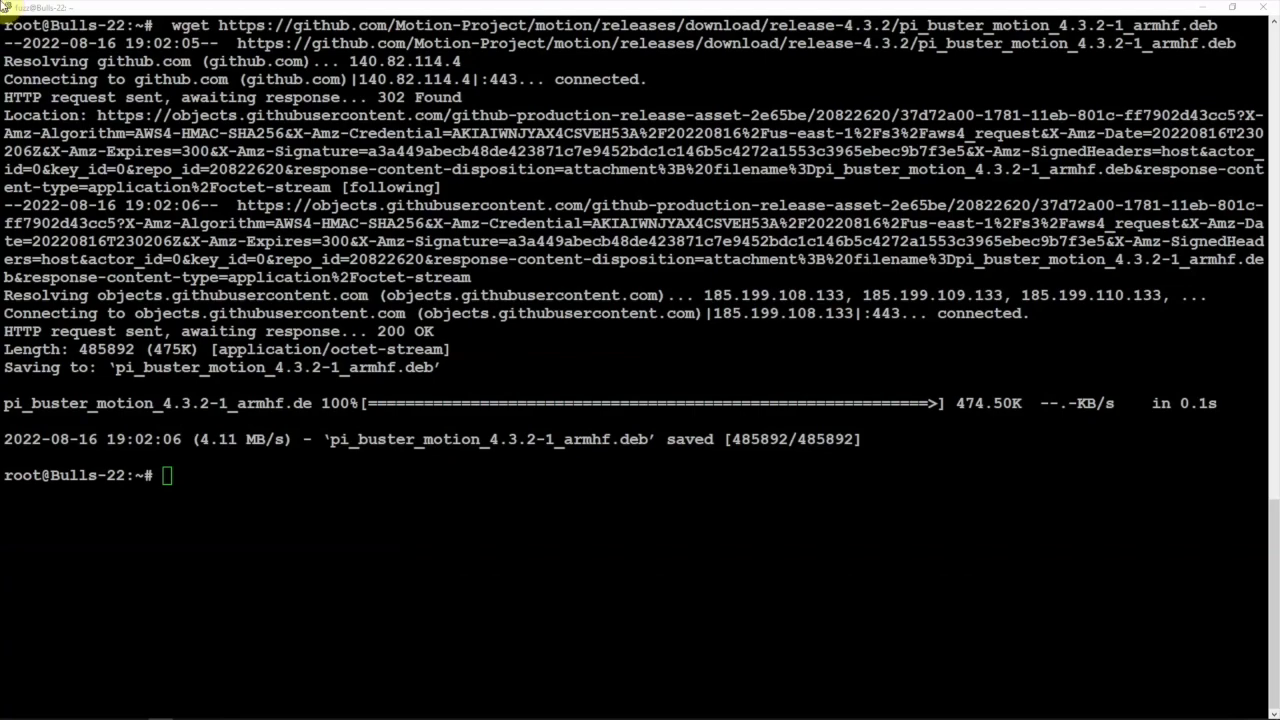
right_click(884, 484)
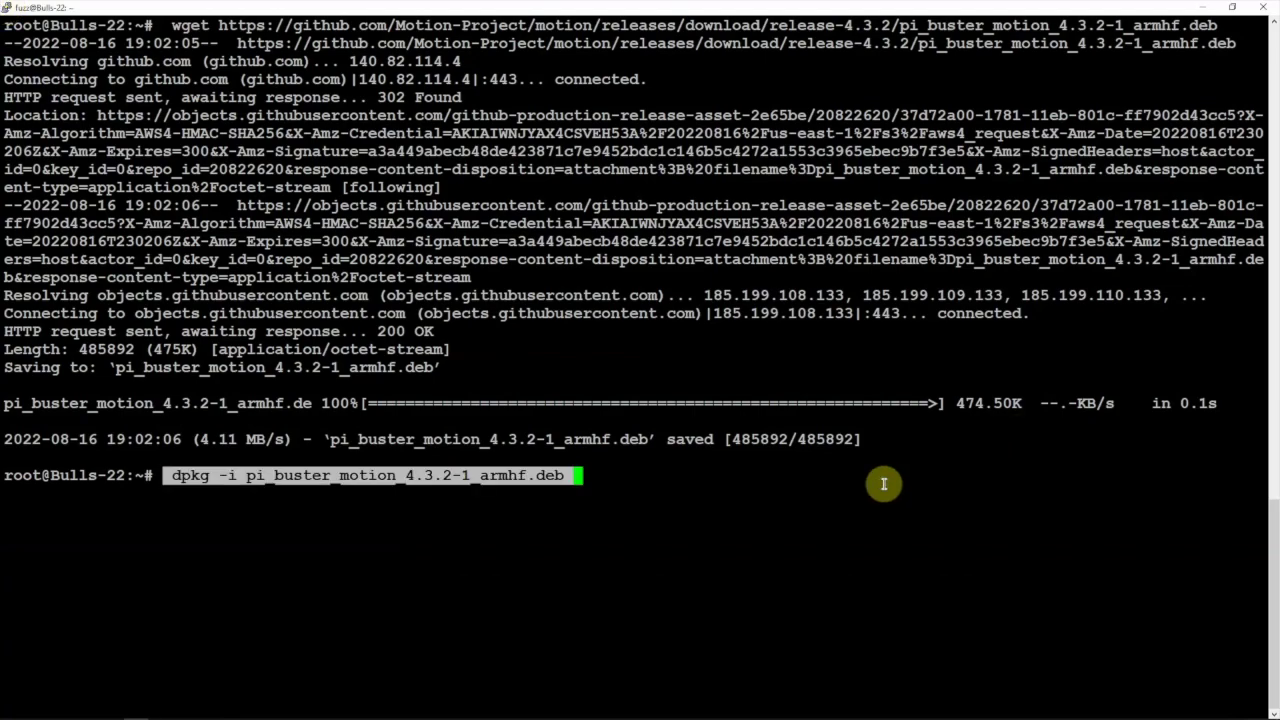
key(Return)
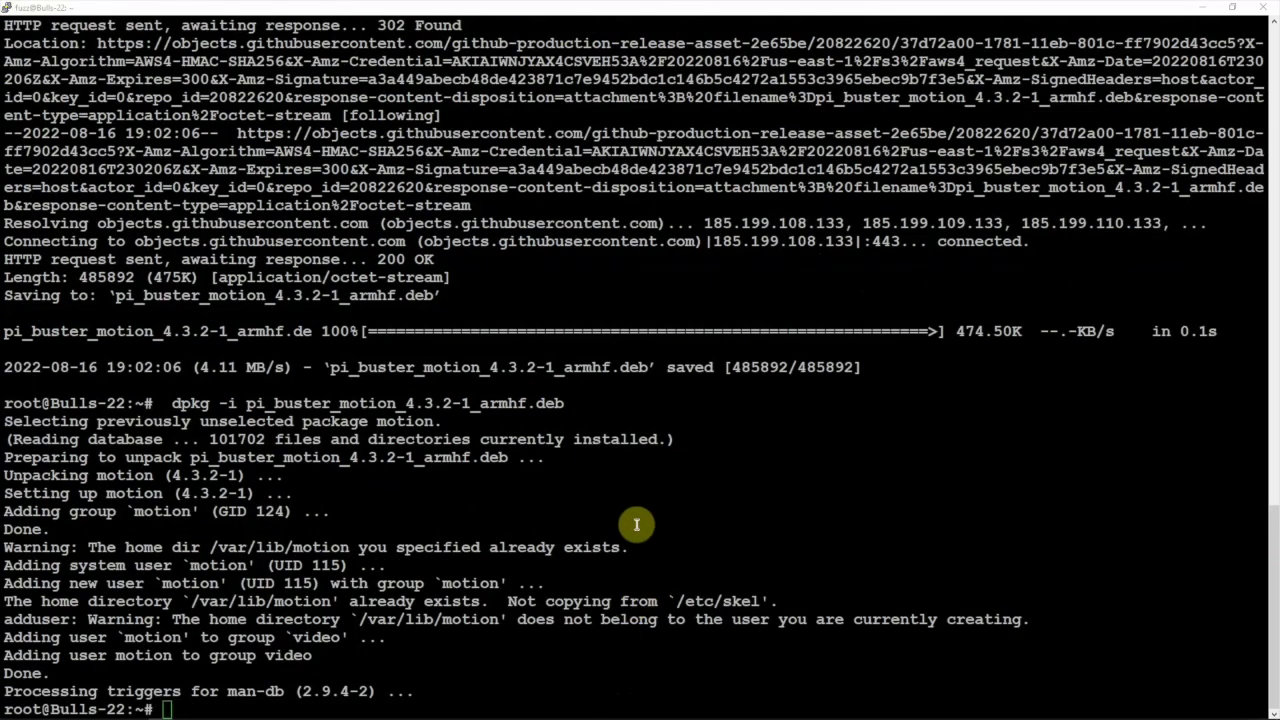
right_click(636, 524)
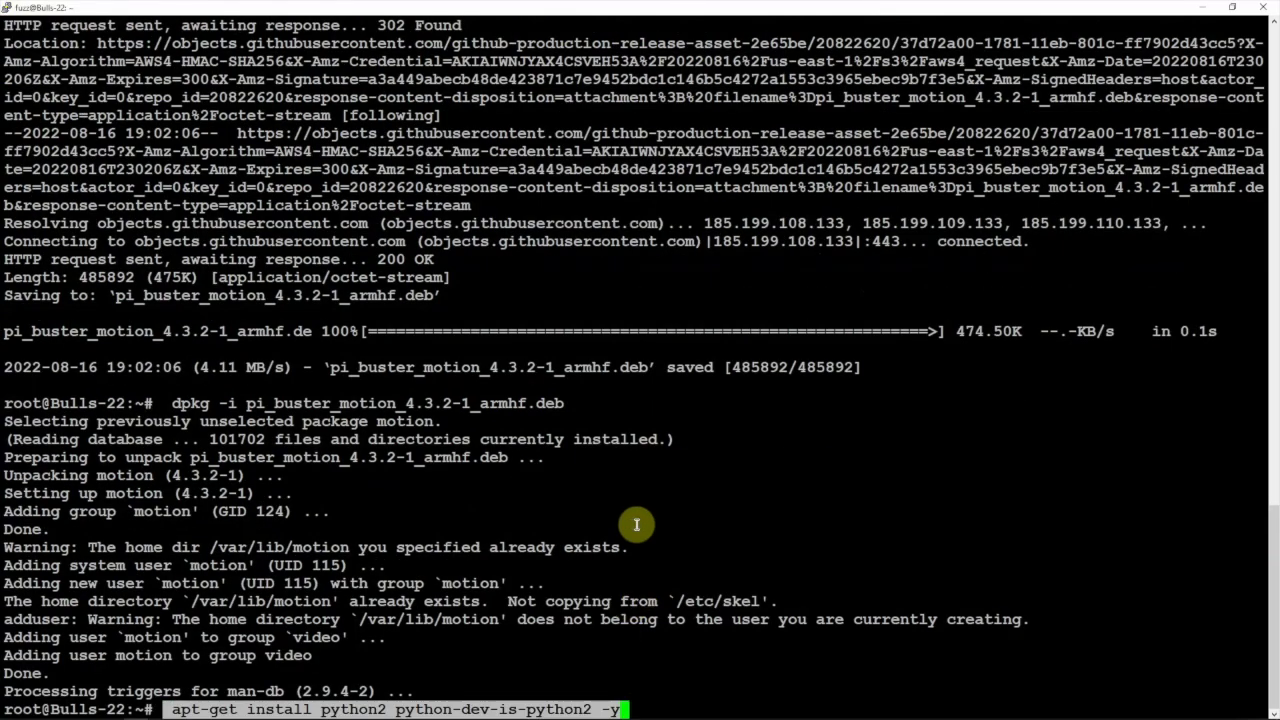
Install python2, then fetch get-pip.py with curl and run it to install pip.
key(Return)
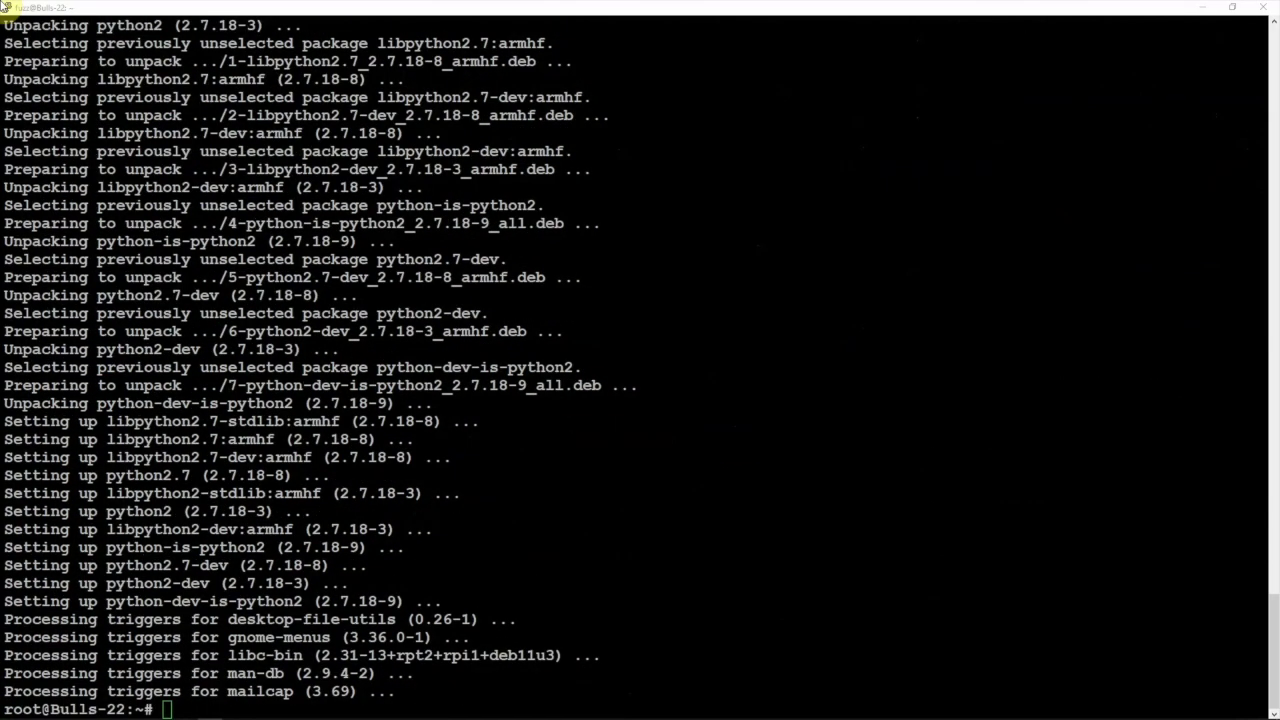
right_click(596, 325)
key(Return)
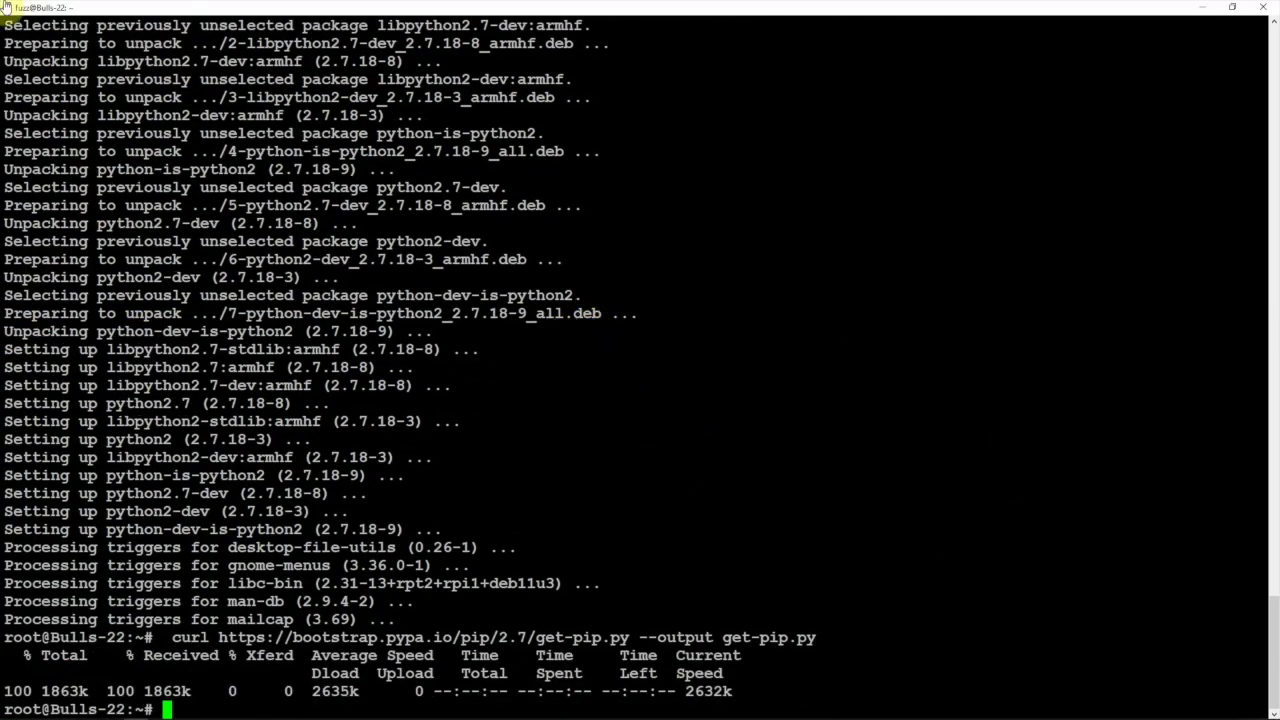
right_click(320, 487)
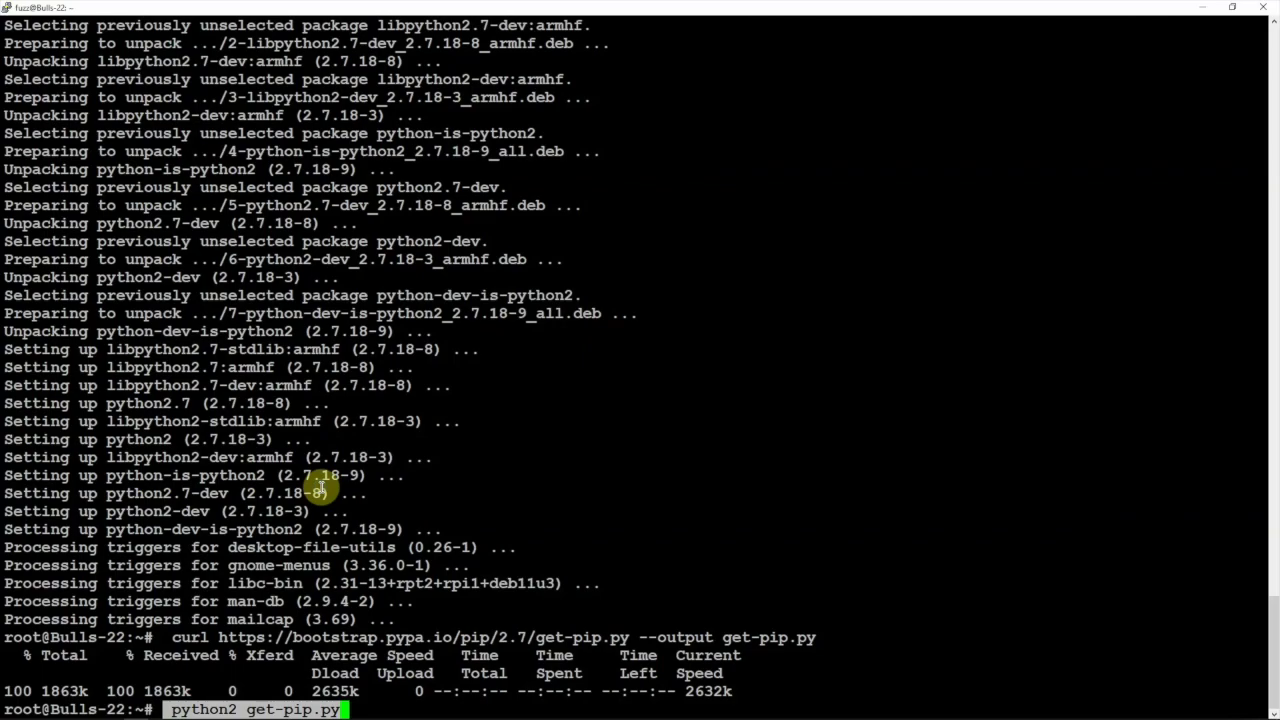
key(Return)
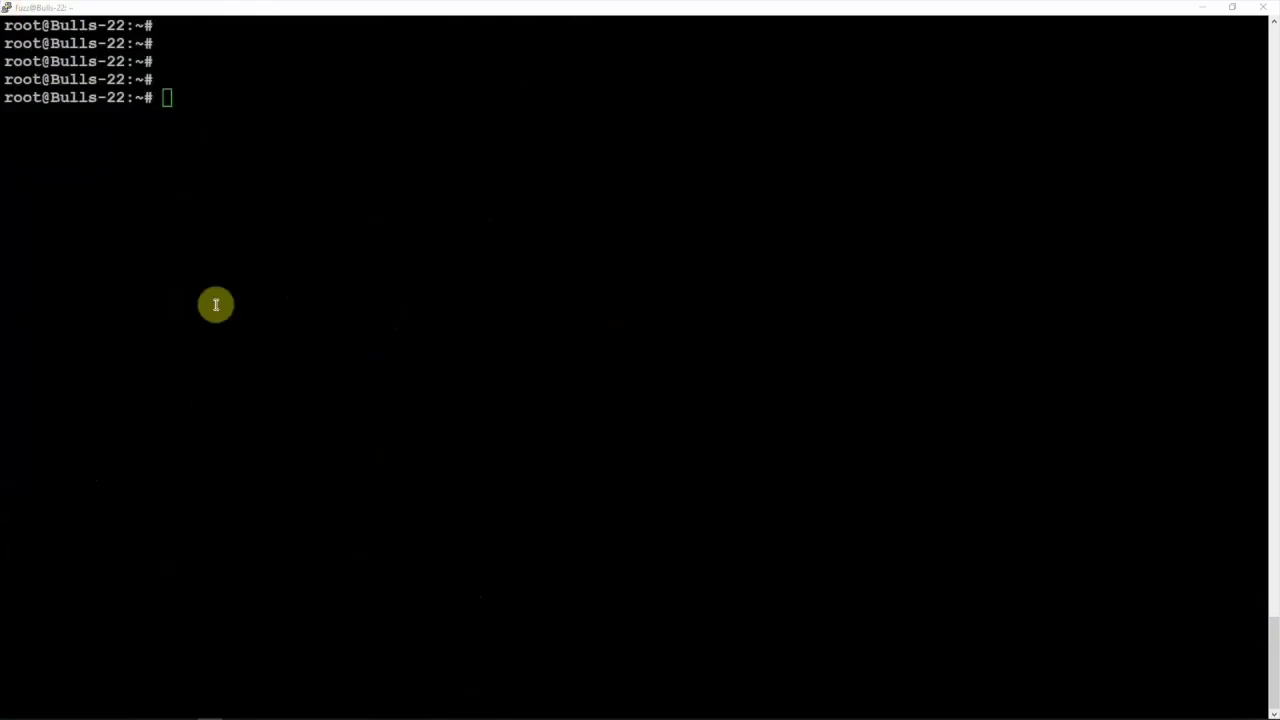
Install libssl-dev, libcurl4-openssl-dev and libjpeg-dev, then motioneye via pip2.
right_click(331, 309)
key(Return)
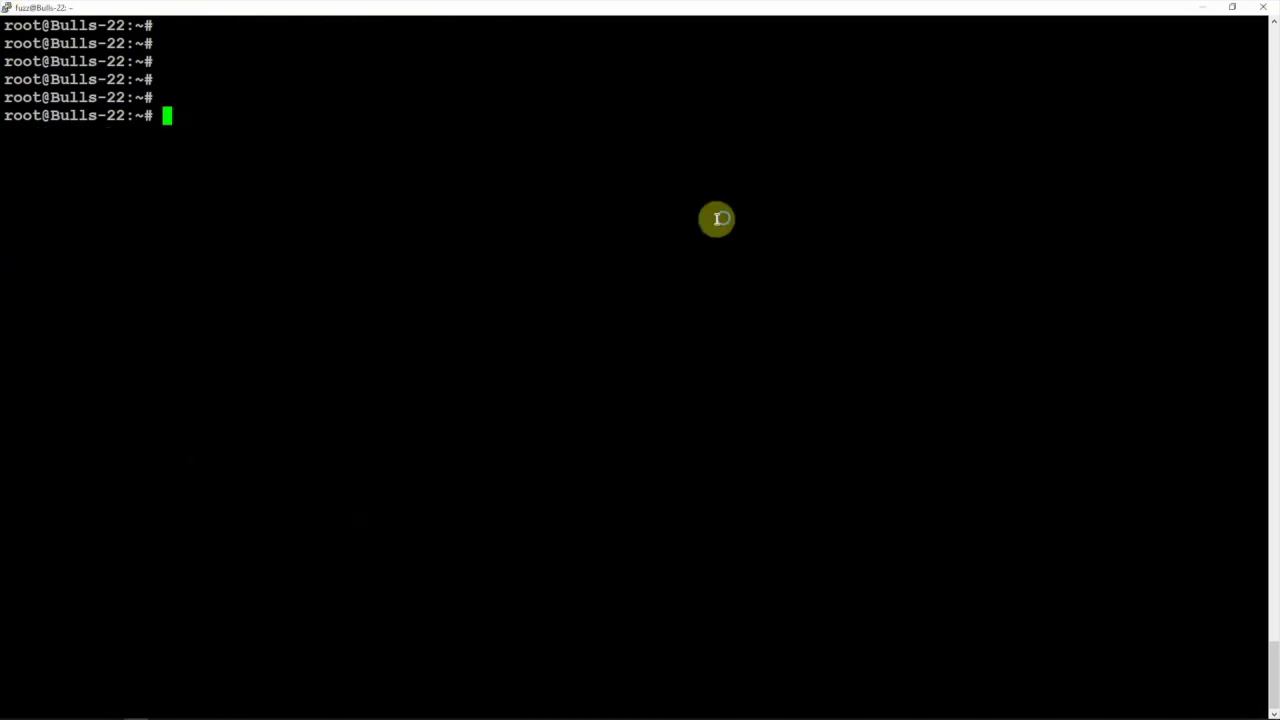
right_click(718, 218)
key(Return)
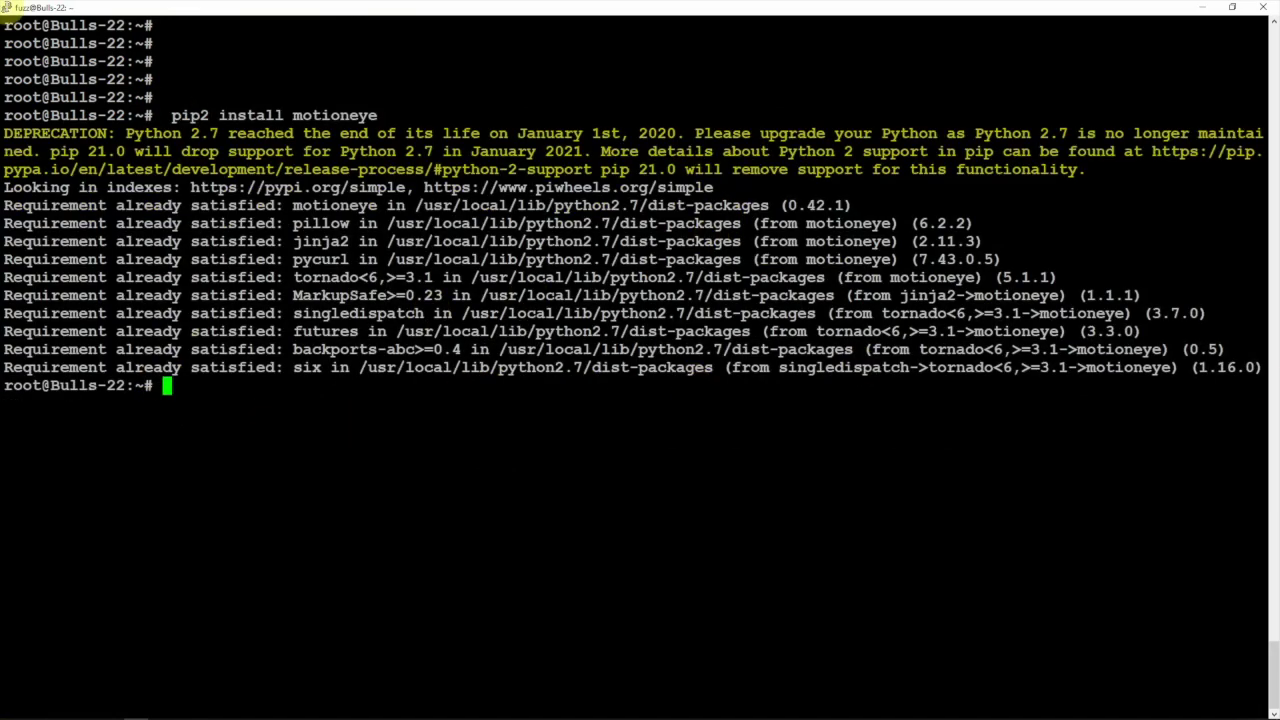
Create /etc/motioneye with the sample config and create /var/lib/motioneye.
click(5, 5)
right_click(655, 481)
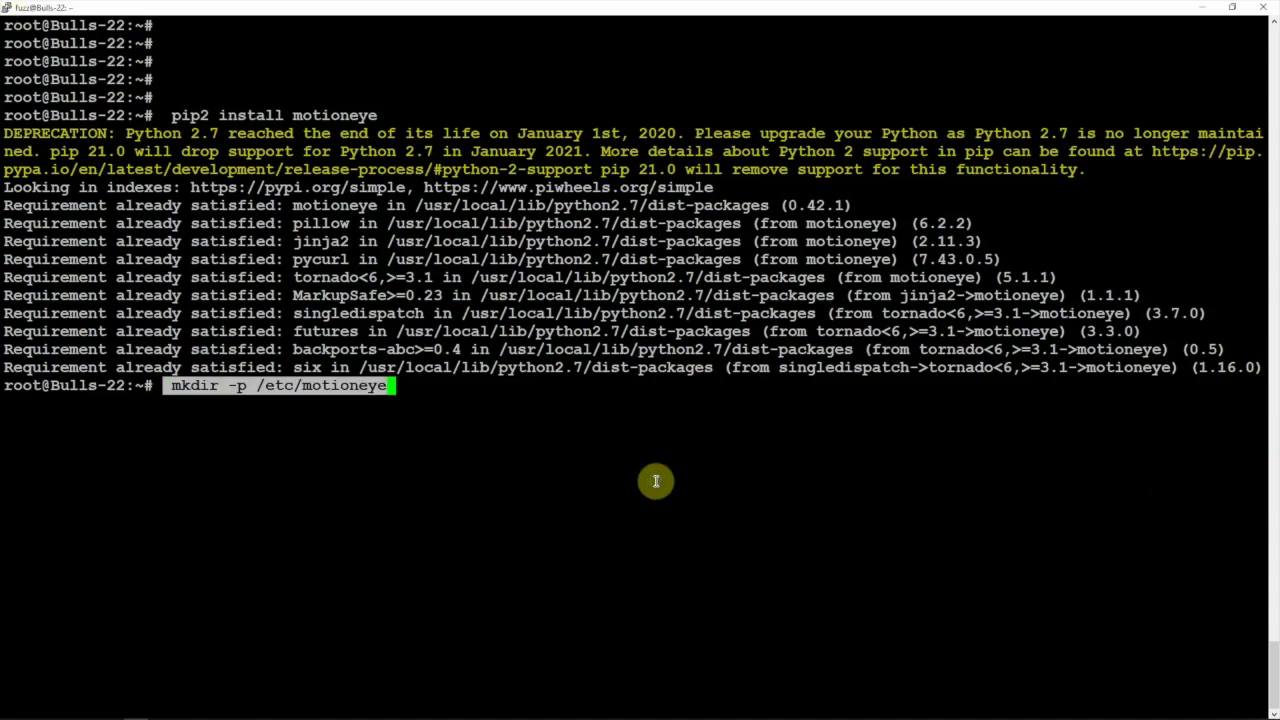
key(Return)
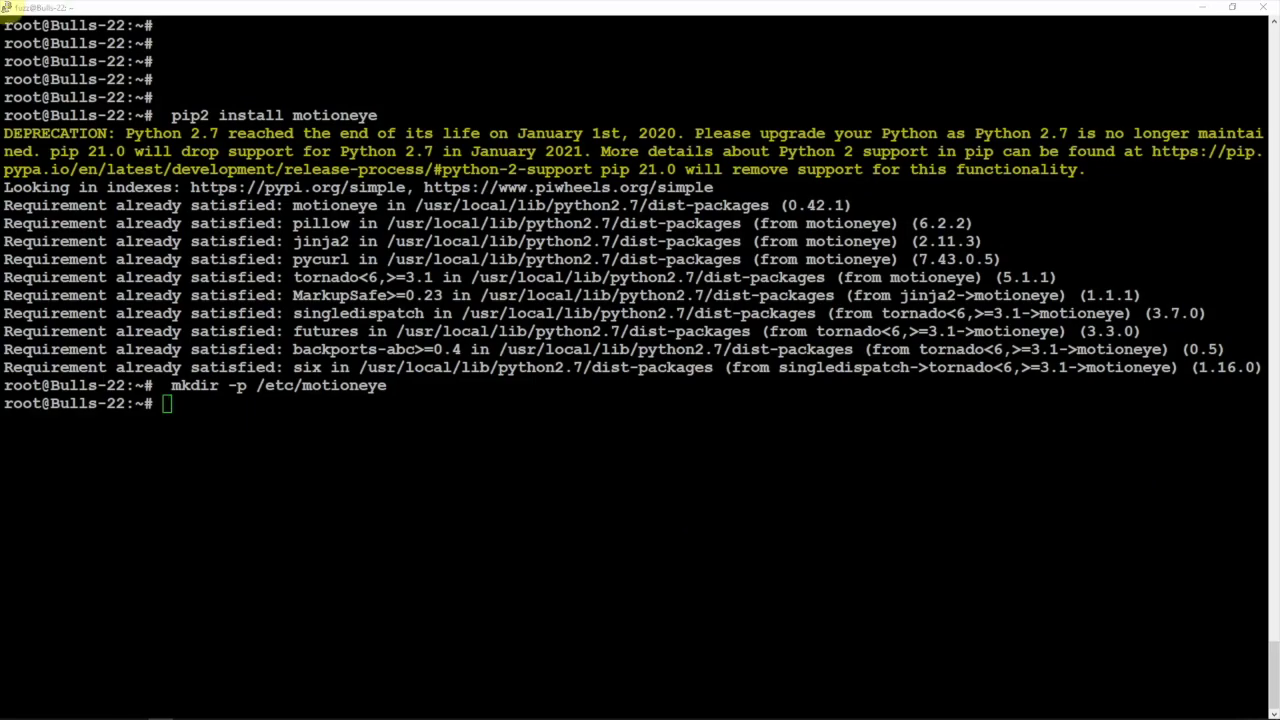
right_click(928, 518)
key(Return)
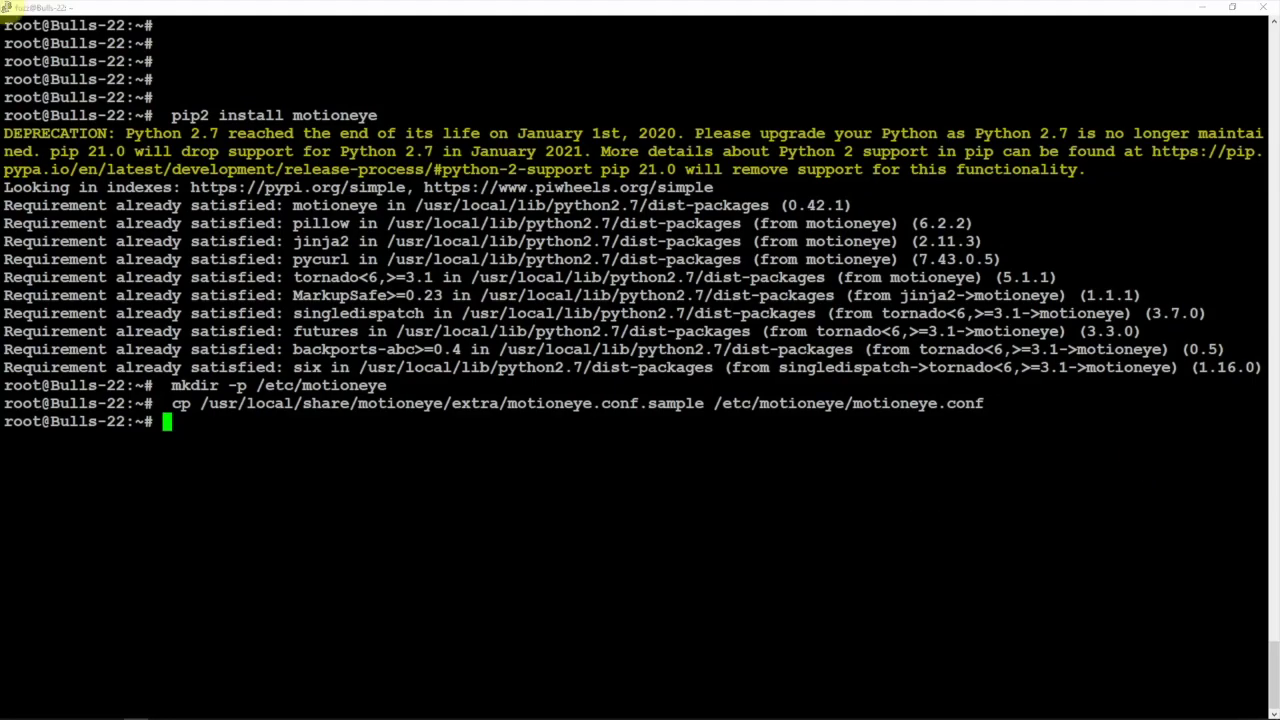
right_click(624, 526)
key(Return)
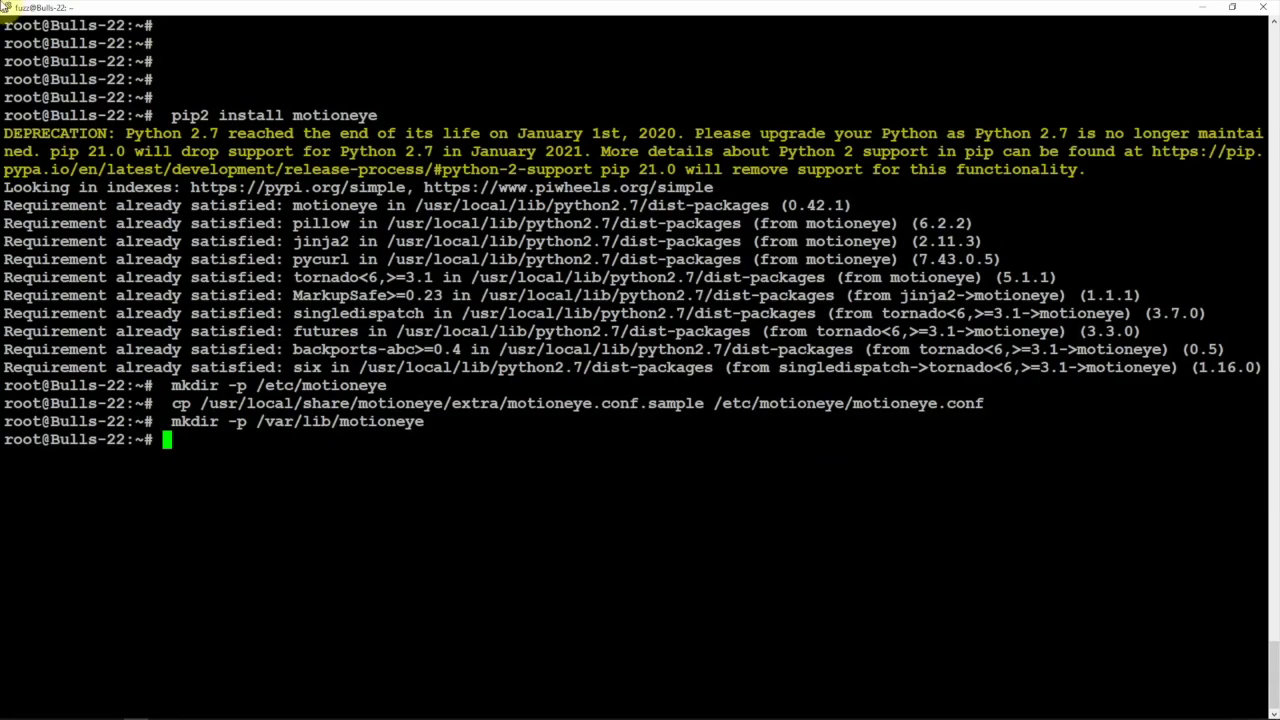
Install the motioneye systemd unit, reload systemd, then enable and start the service.
right_click(569, 474)
key(Return)
right_click(820, 516)
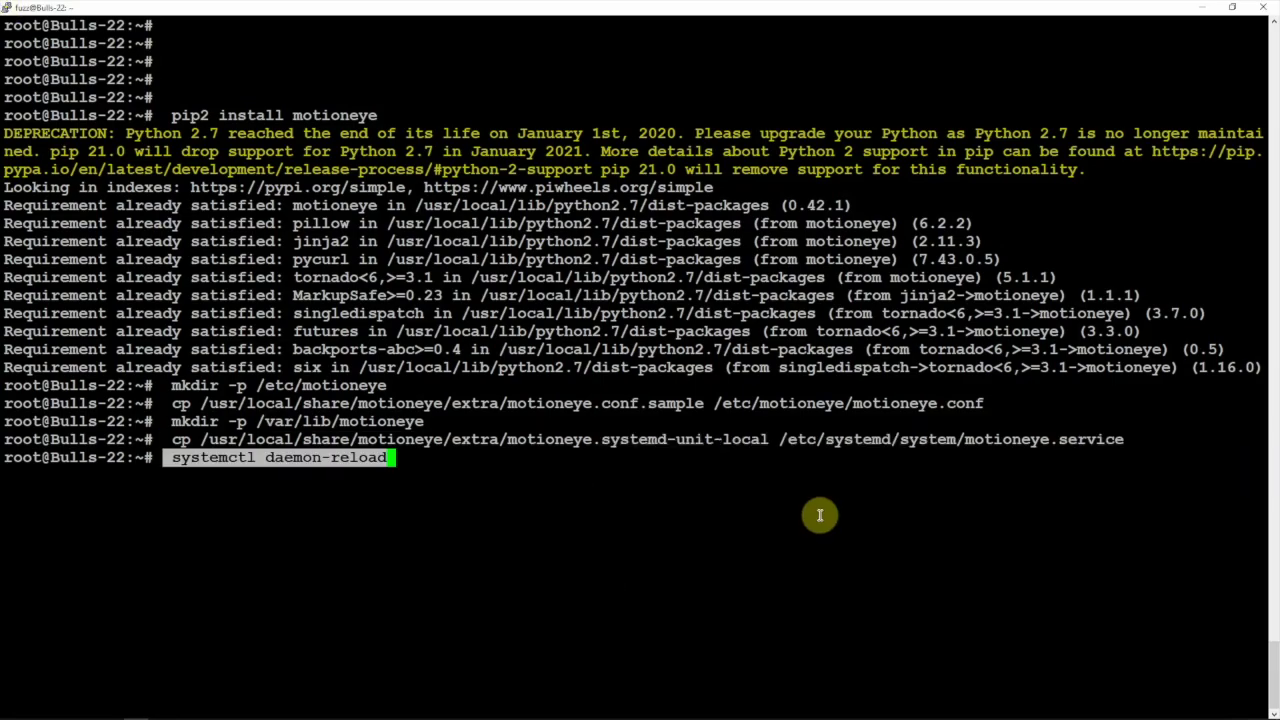
key(Return)
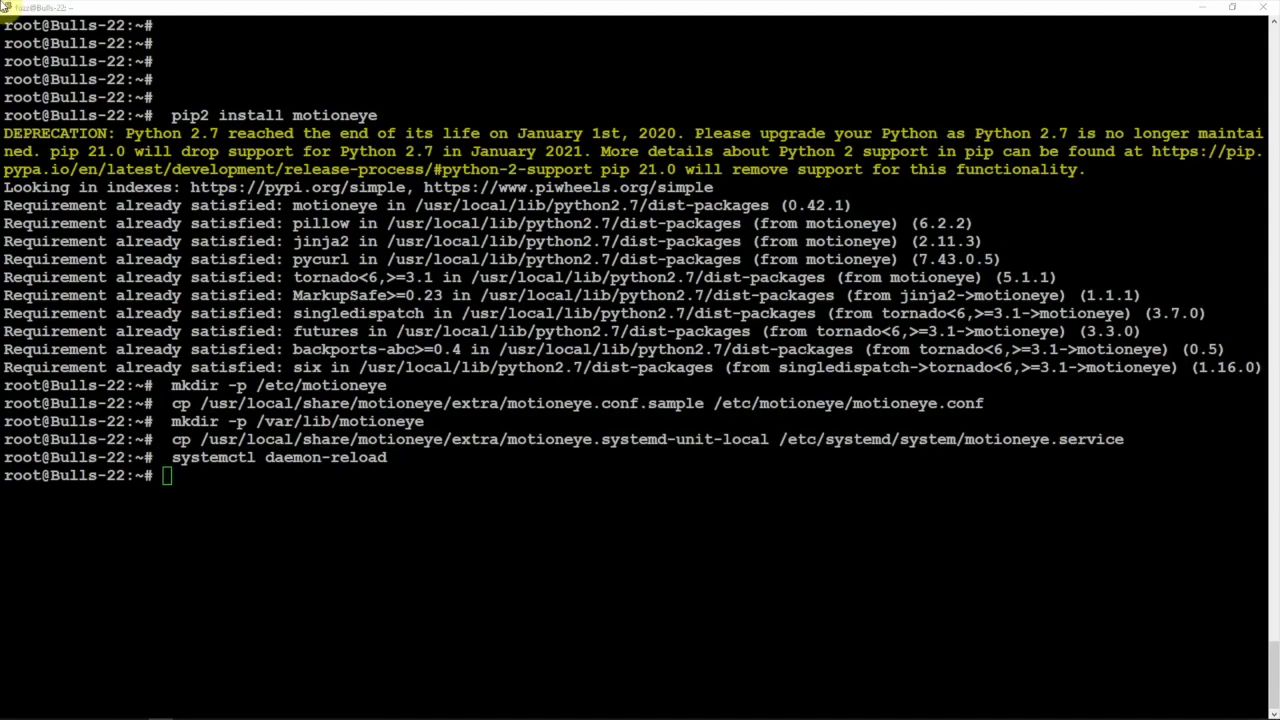
right_click(483, 579)
key(Return)
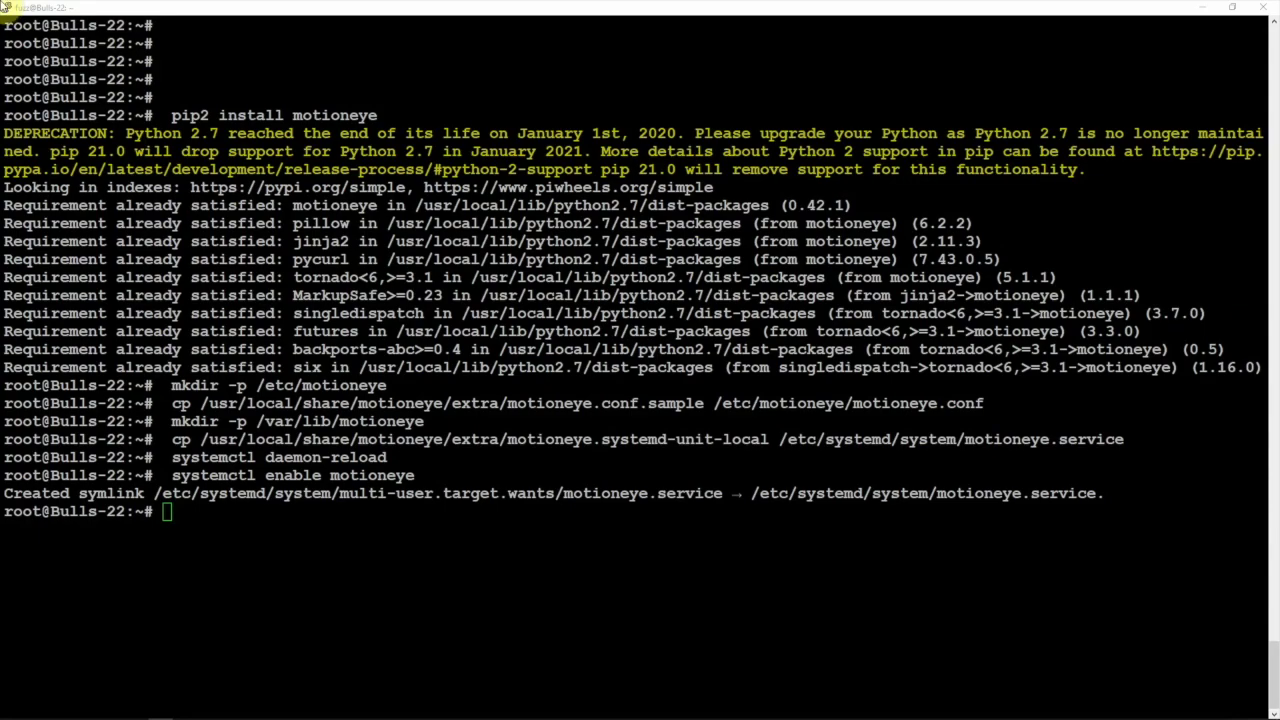
right_click(333, 632)
key(Return)
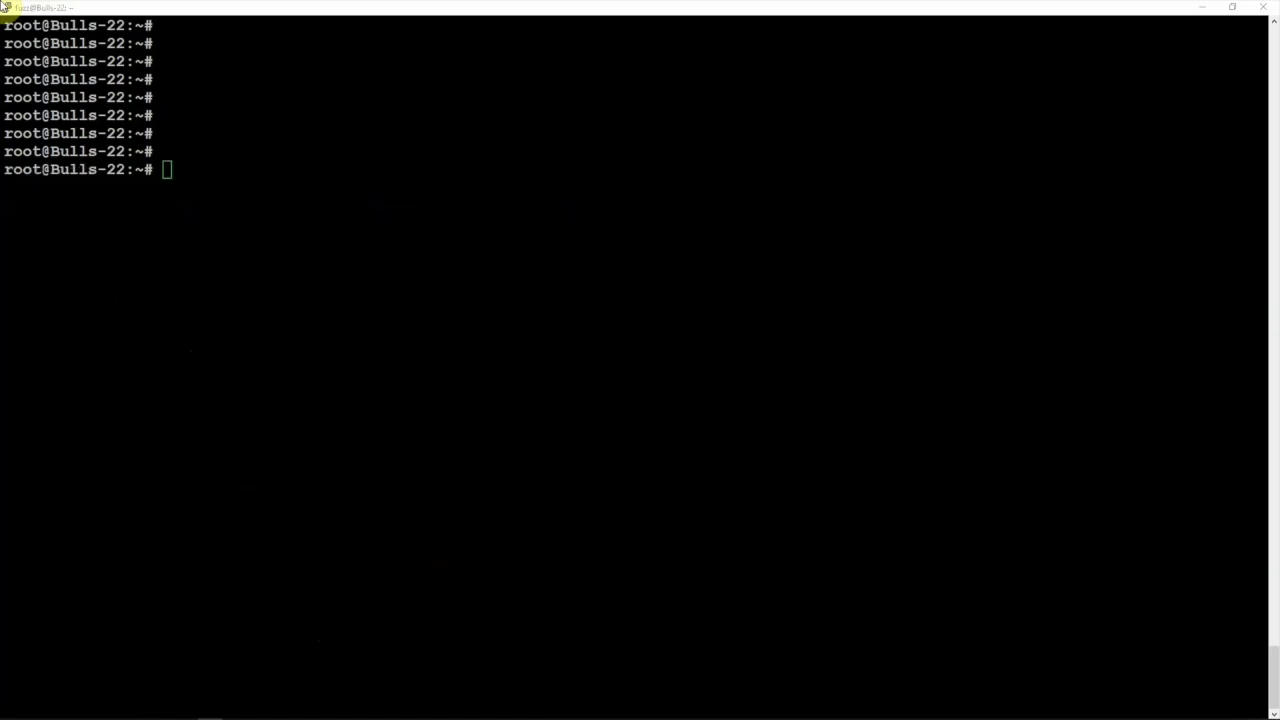
Launch raspi-config with sudo.
click(386, 292)
text(sudo a)
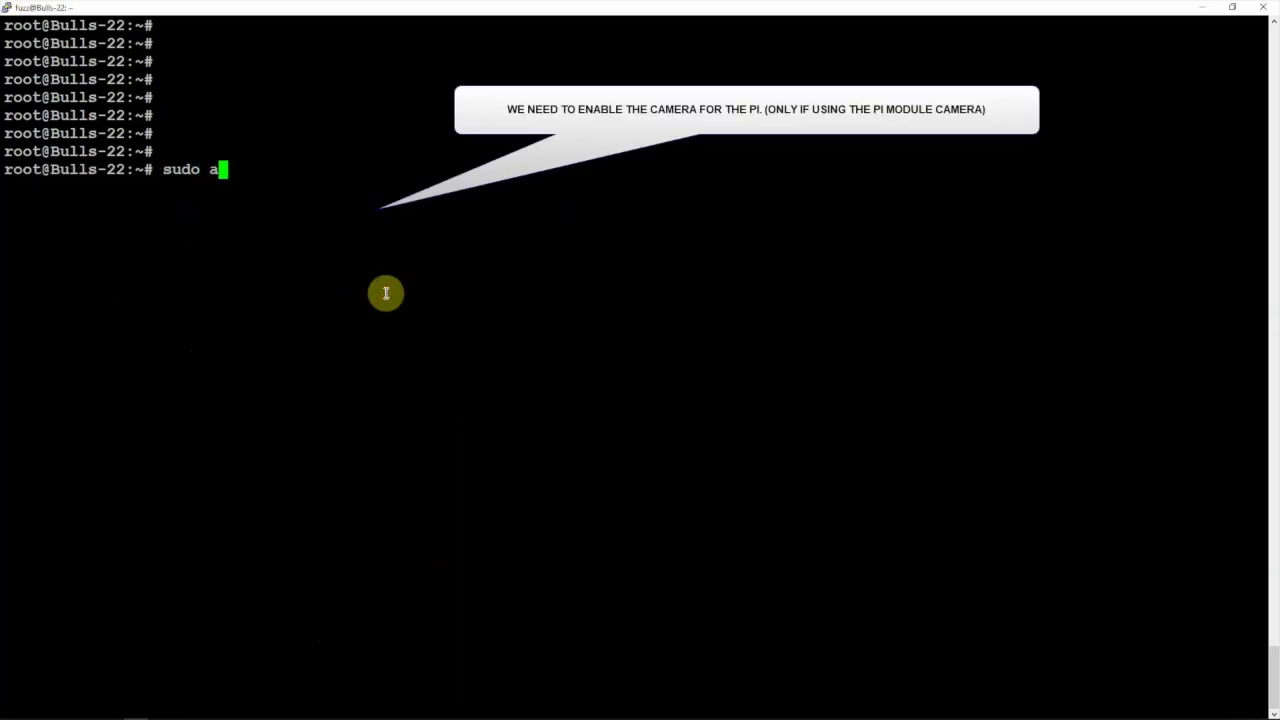
key(BackSpace)
text(raspi-con)
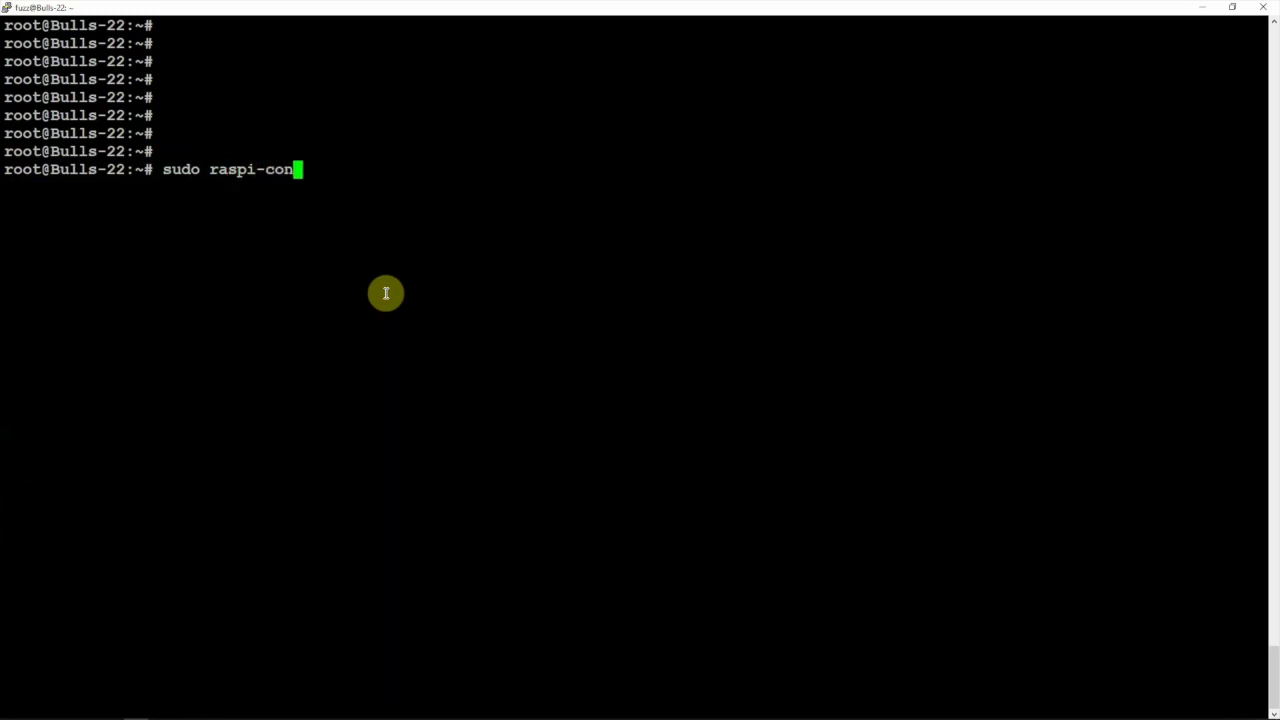
text(fig)
key(Return)
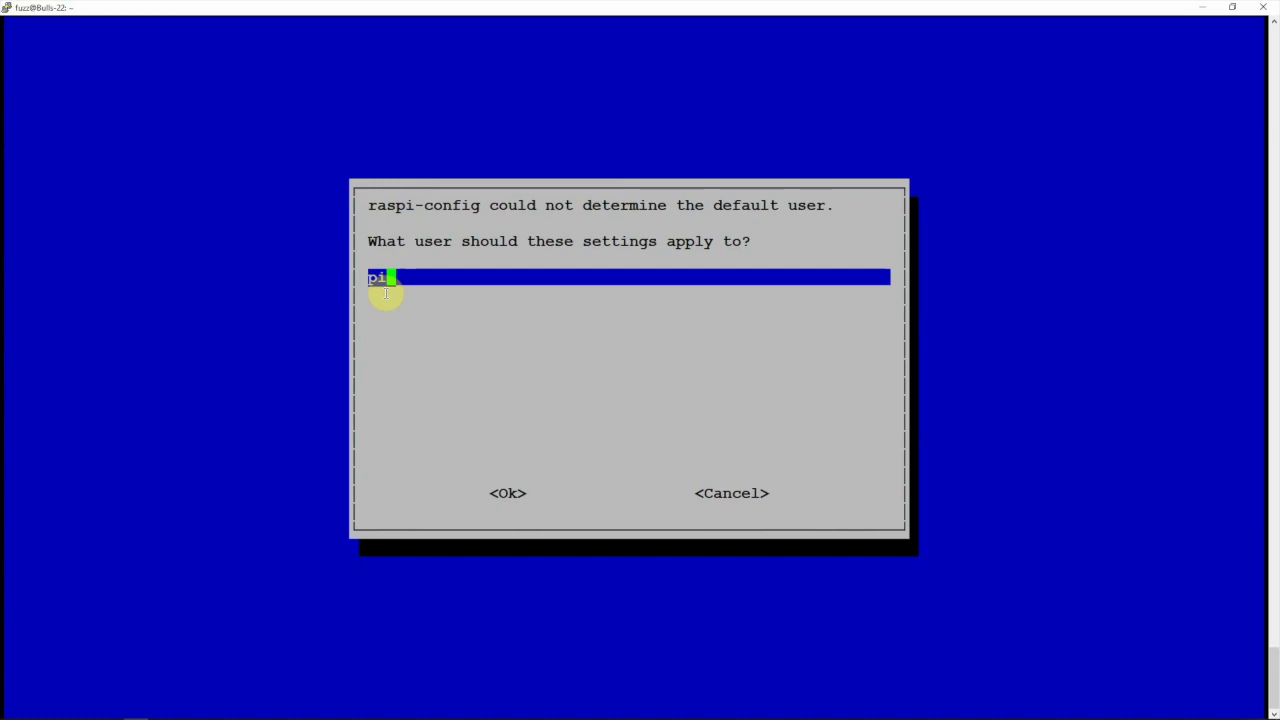
key(Return)
Navigate the raspi-config menus to reach Interface Options.
key(Down)
key(Down)
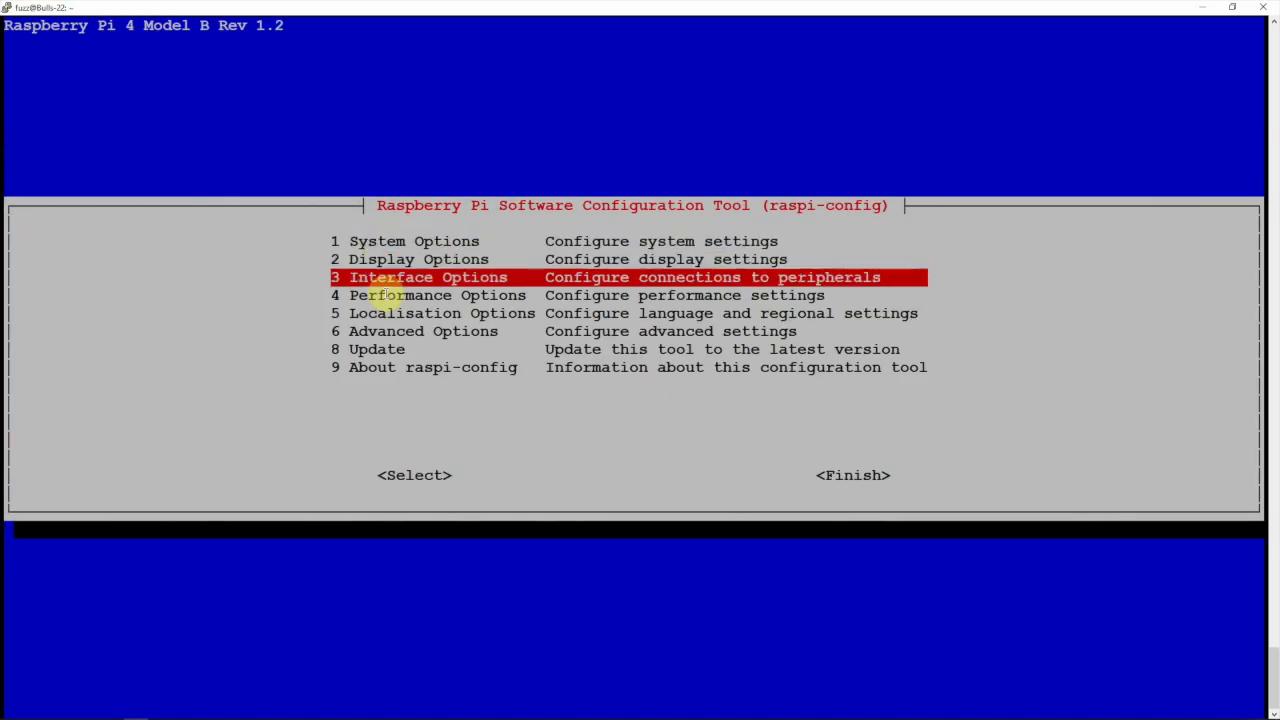
key(Down)
key(Down)
key(Down)
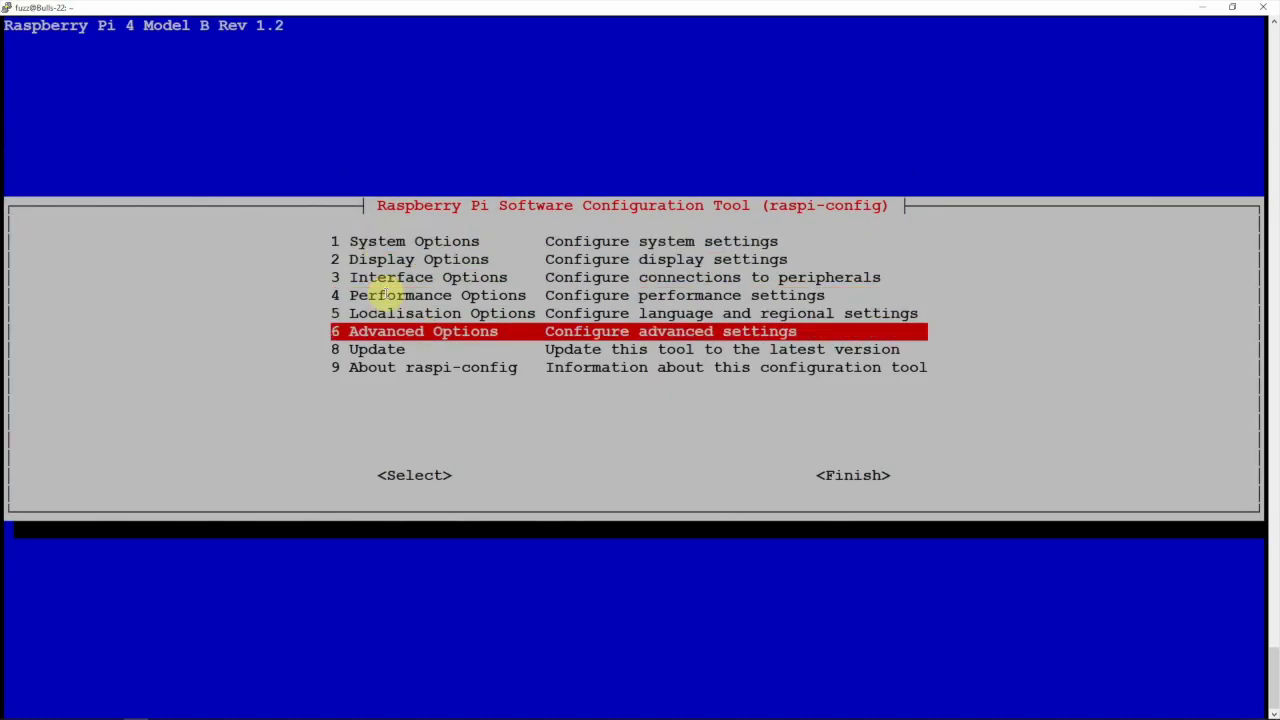
key(Return)
key(Tab)
key(Tab)
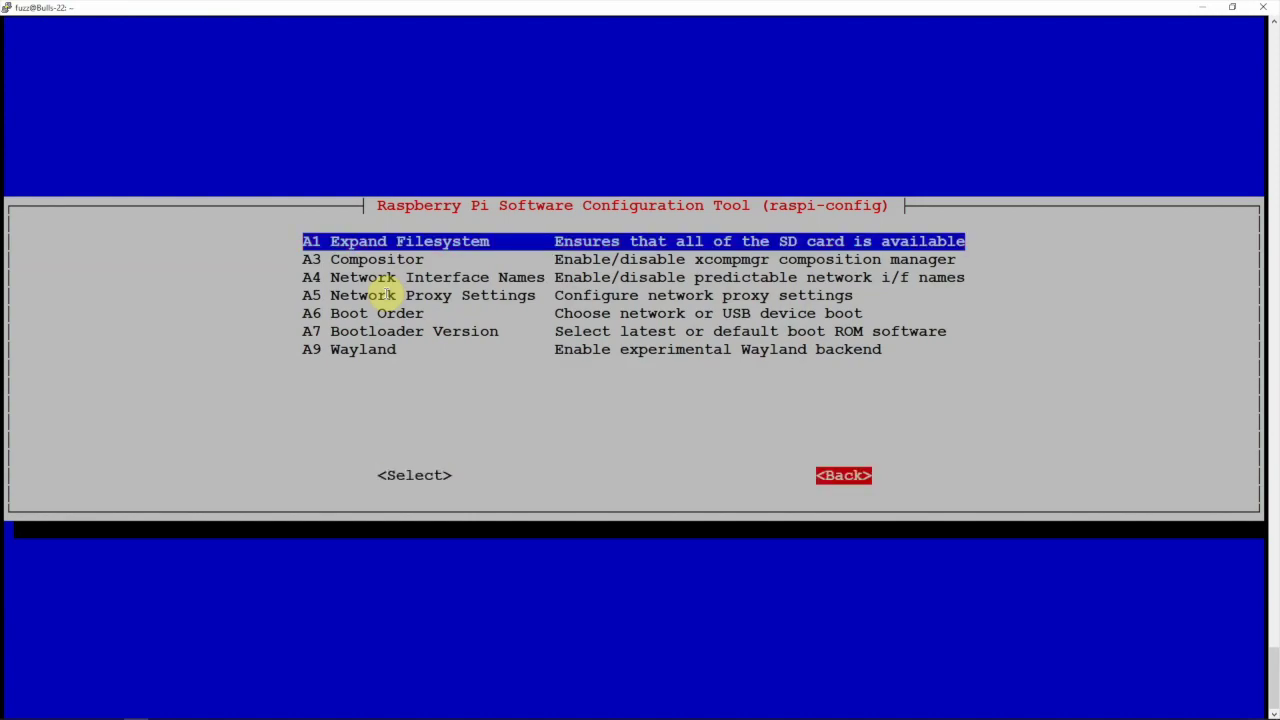
key(Return)
key(Return)
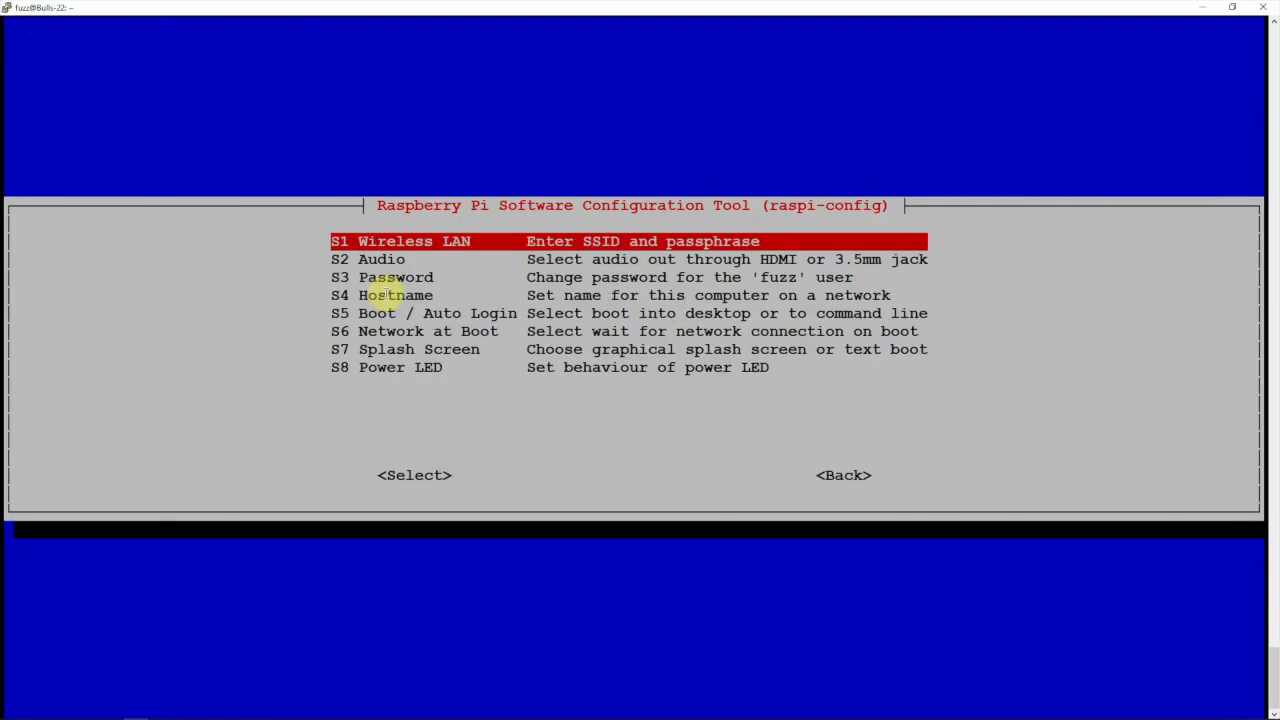
key(Tab)
key(Tab)
key(Return)
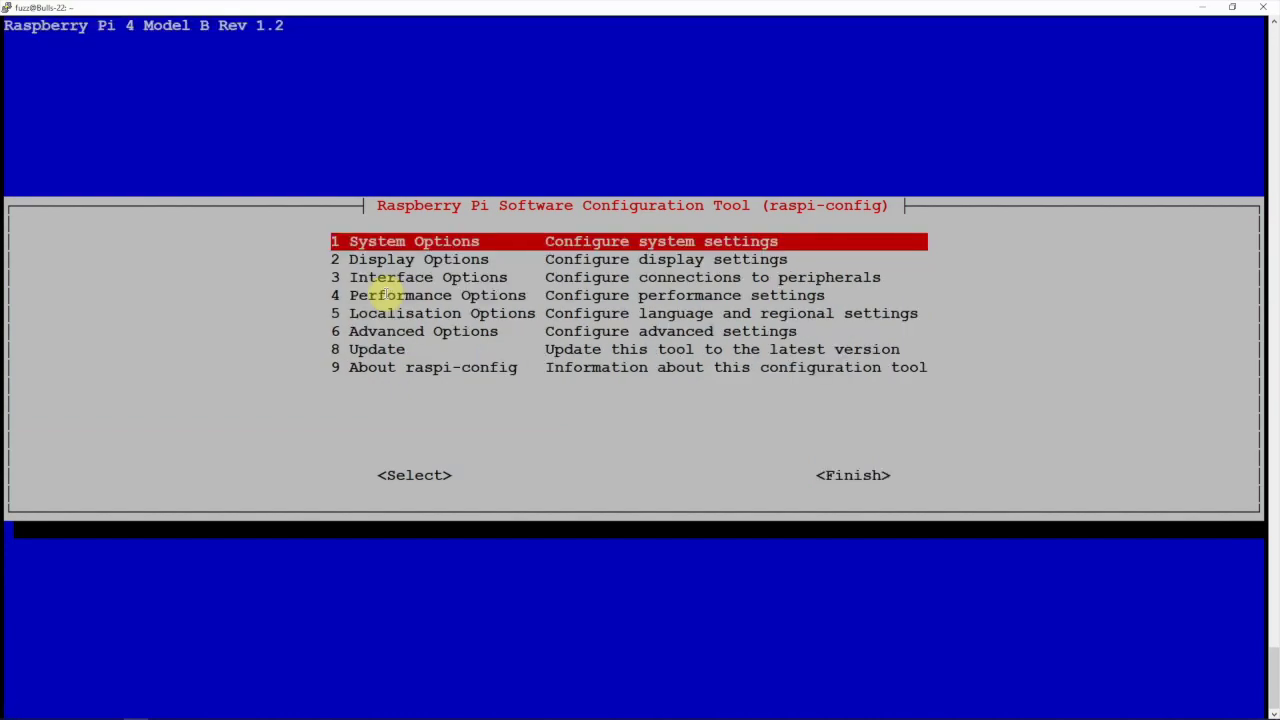
key(Down)
key(Down)
Enable I1 Legacy Camera, finish raspi-config and accept the reboot.
key(Return)
key(Down)
key(Down)
key(Tab)
key(Tab)
key(Tab)
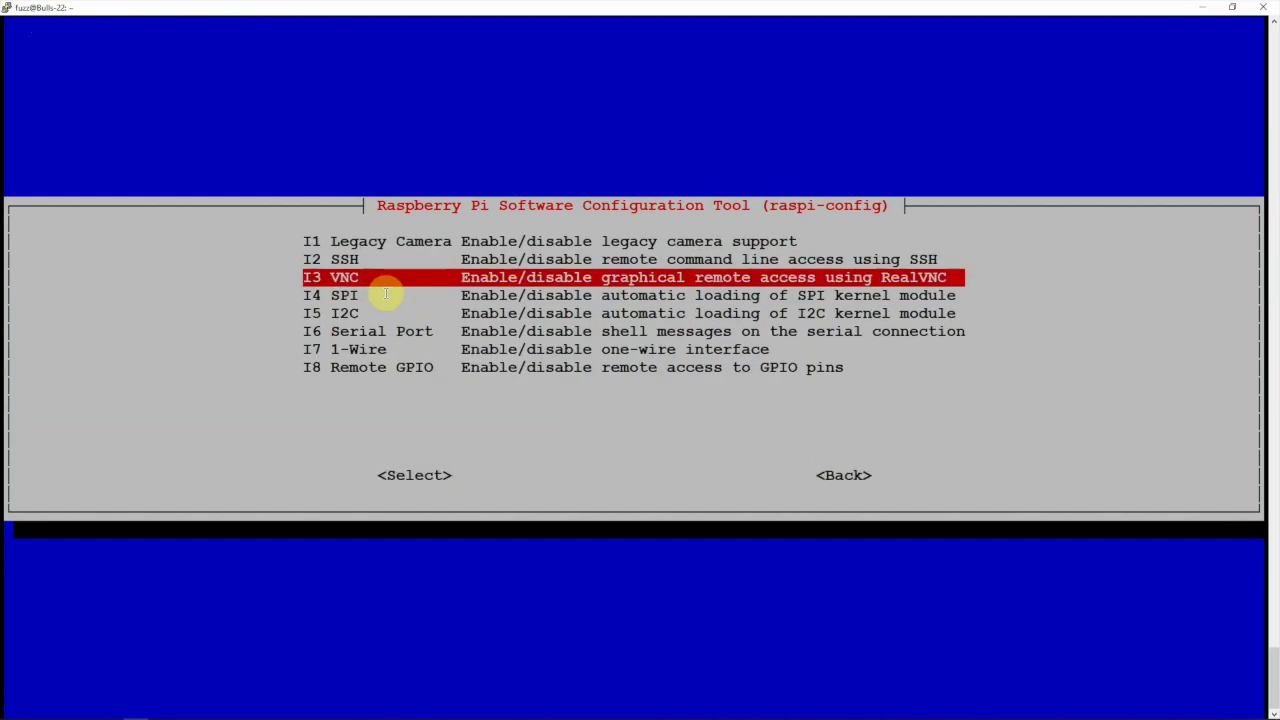
key(Up)
key(Up)
key(Return)
key(Tab)
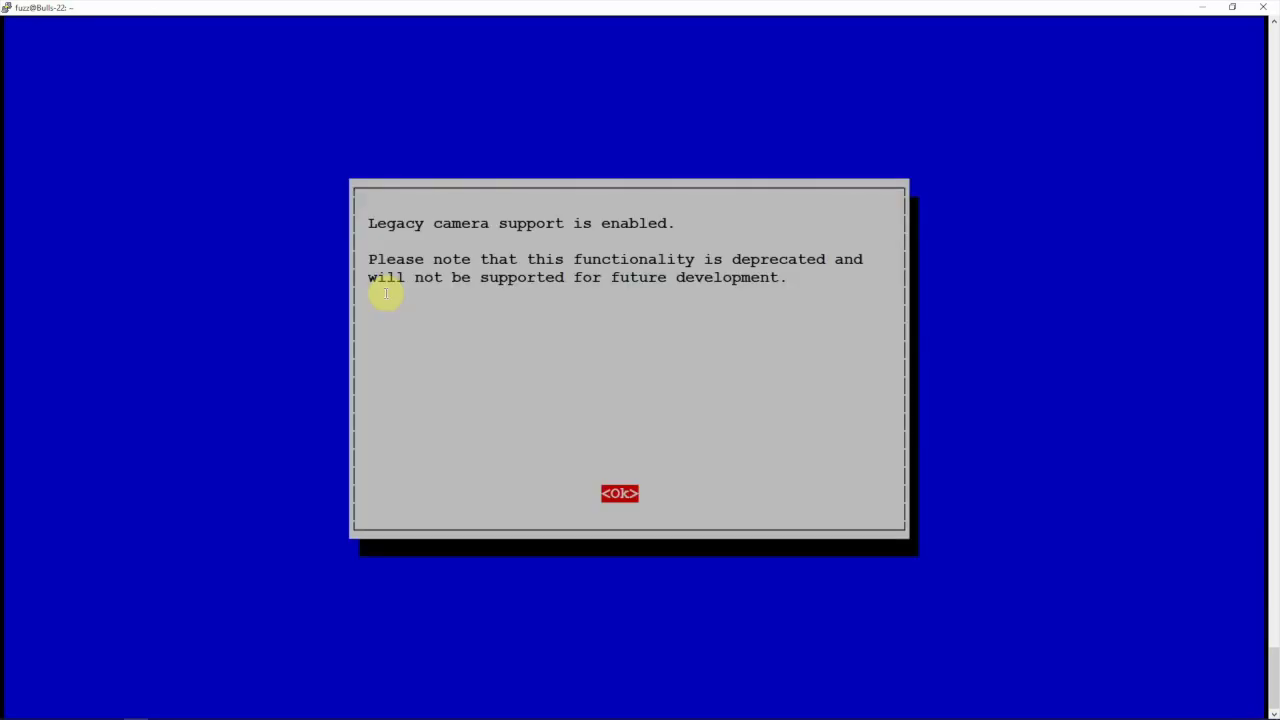
key(Return)
key(Tab)
key(Tab)
key(Return)
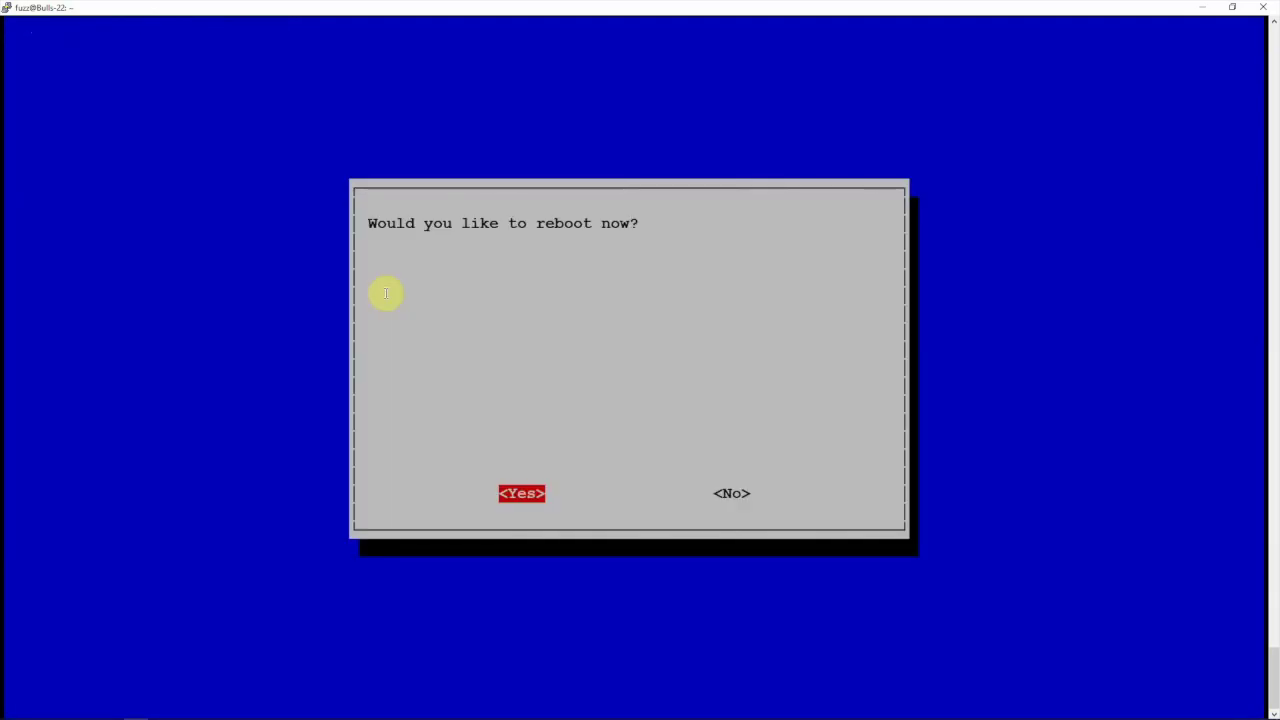
key(Return)
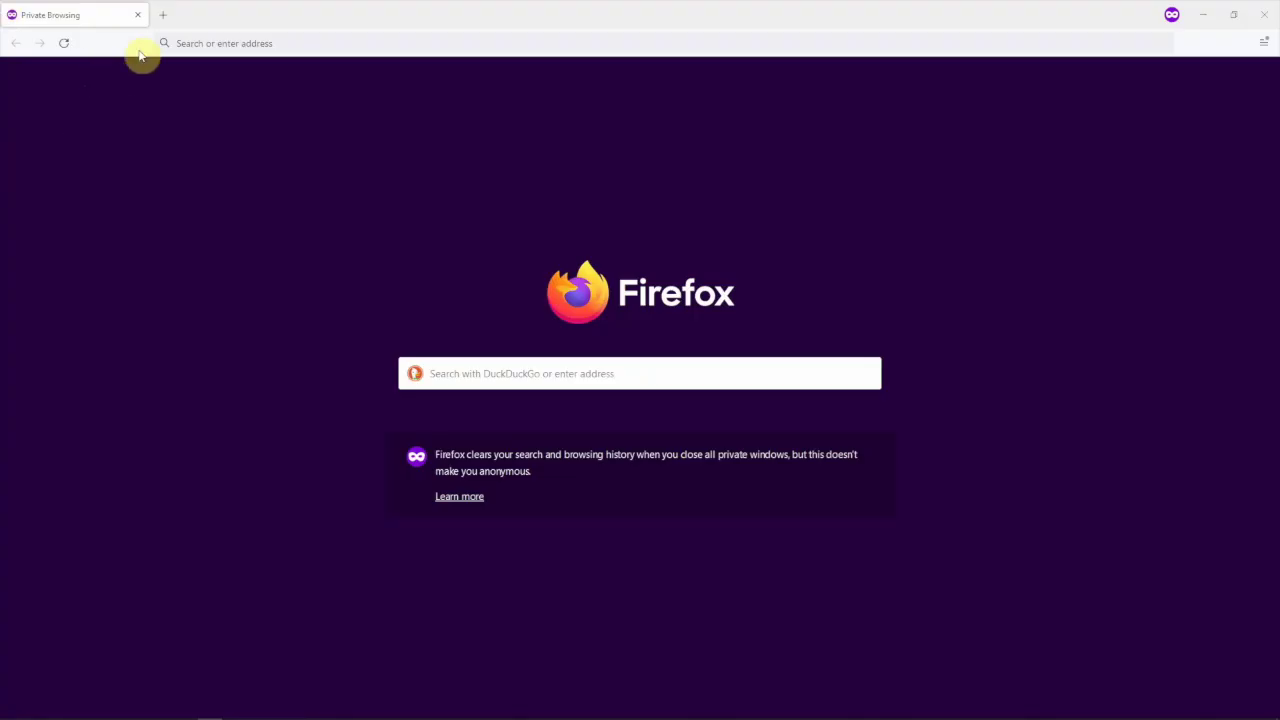
Open motionEye at port 8765, log in as admin, and start adding a camera.
click(214, 43)
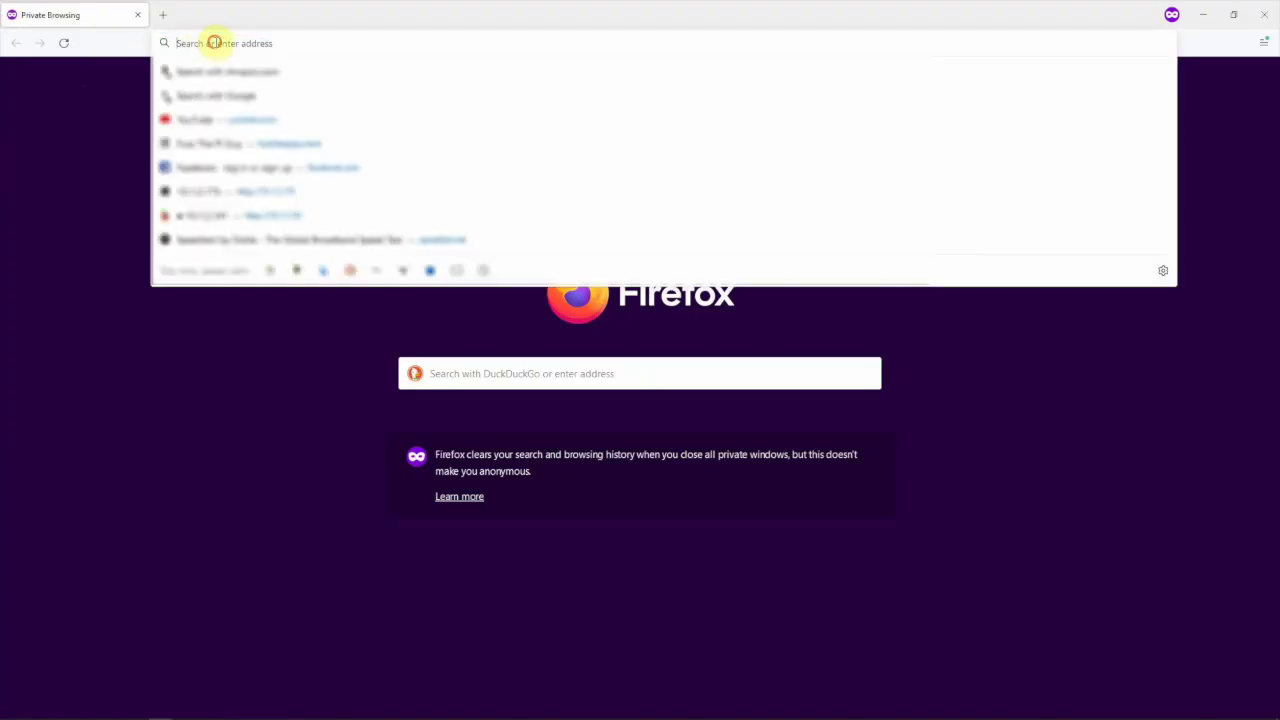
click(103, 161)
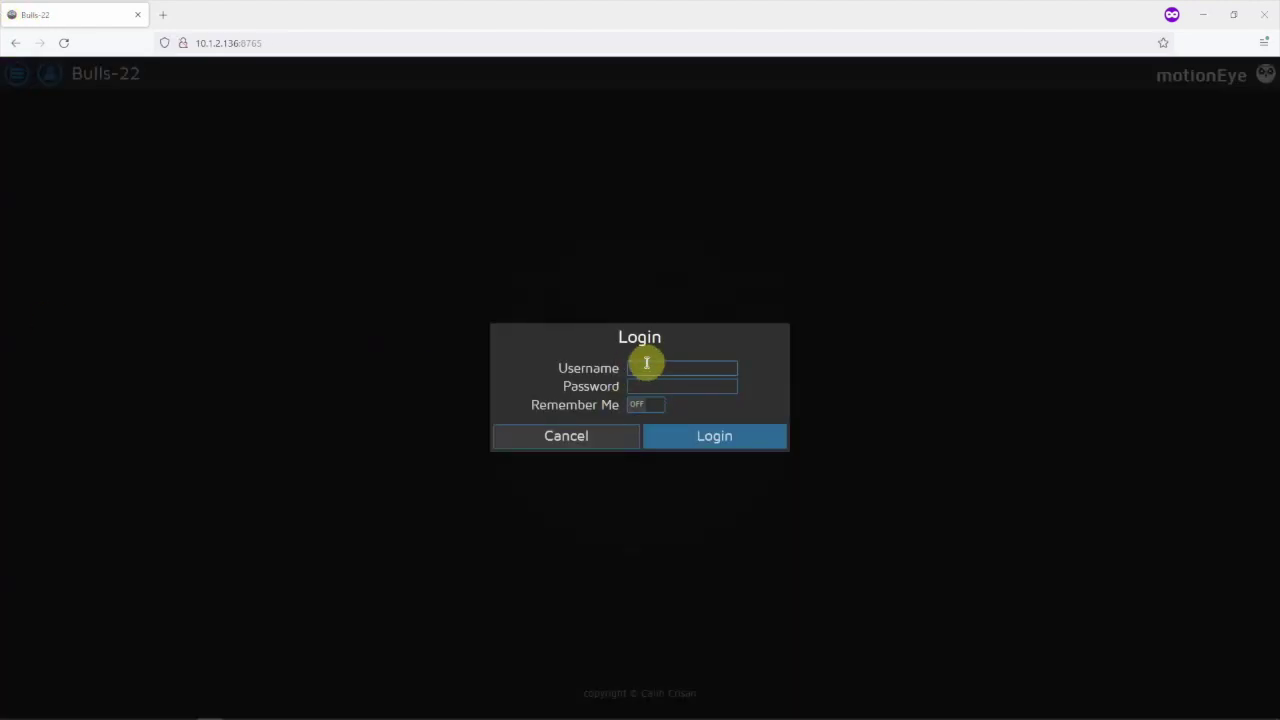
click(634, 370)
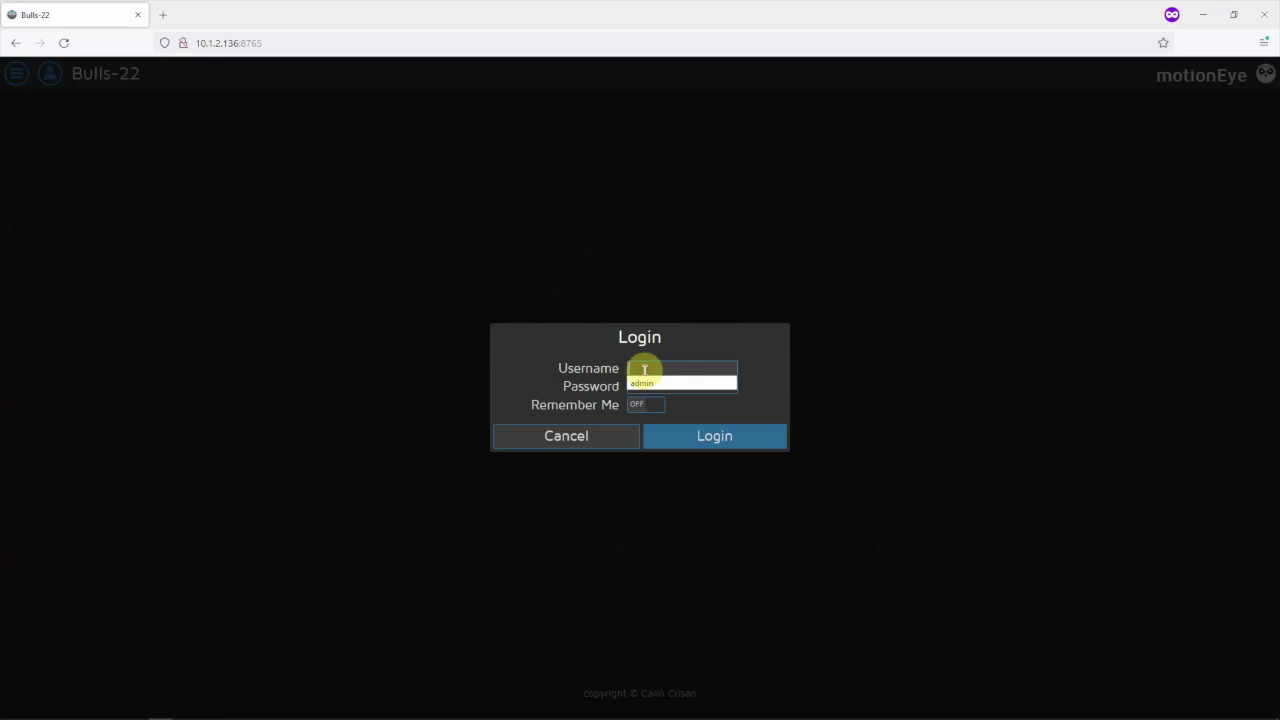
click(658, 382)
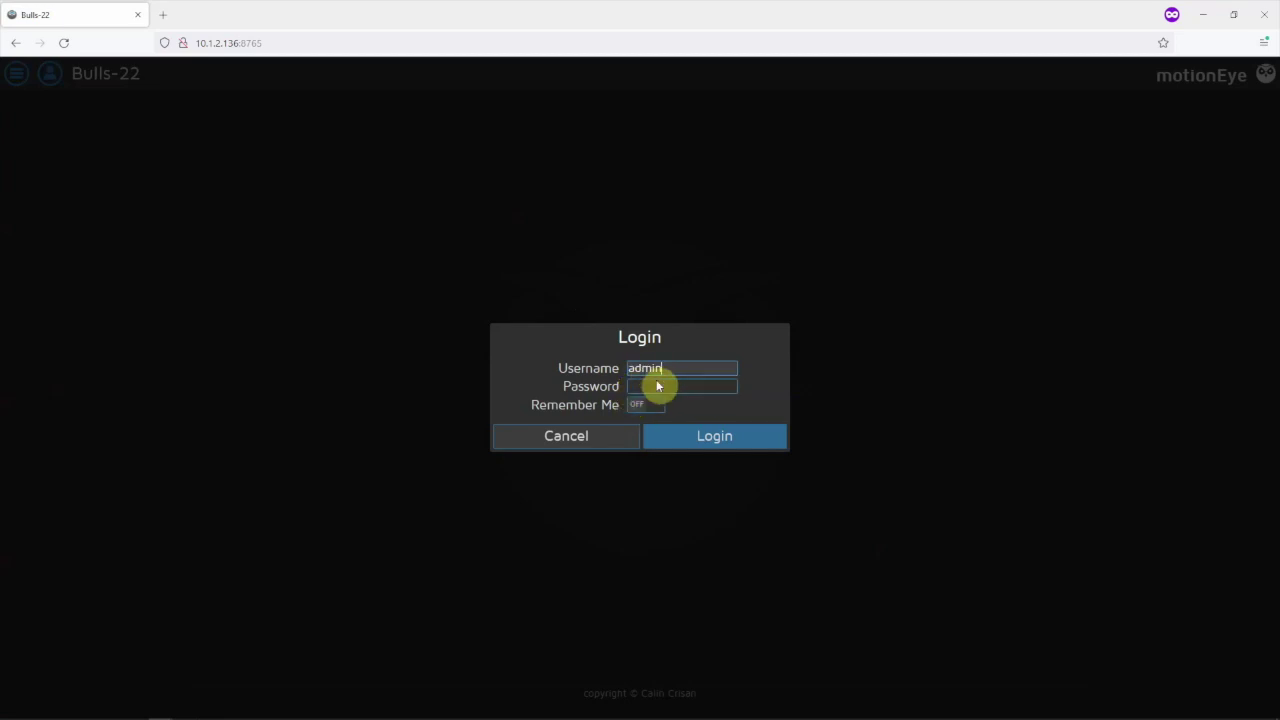
click(725, 446)
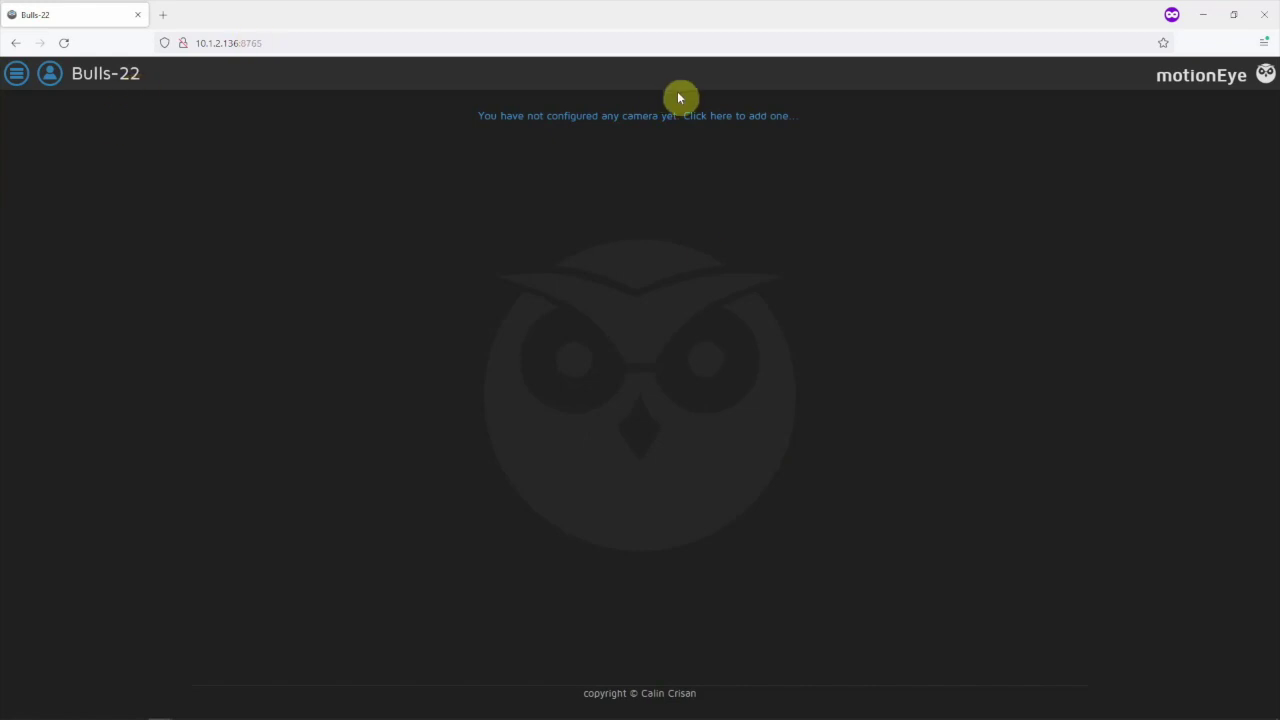
click(757, 122)
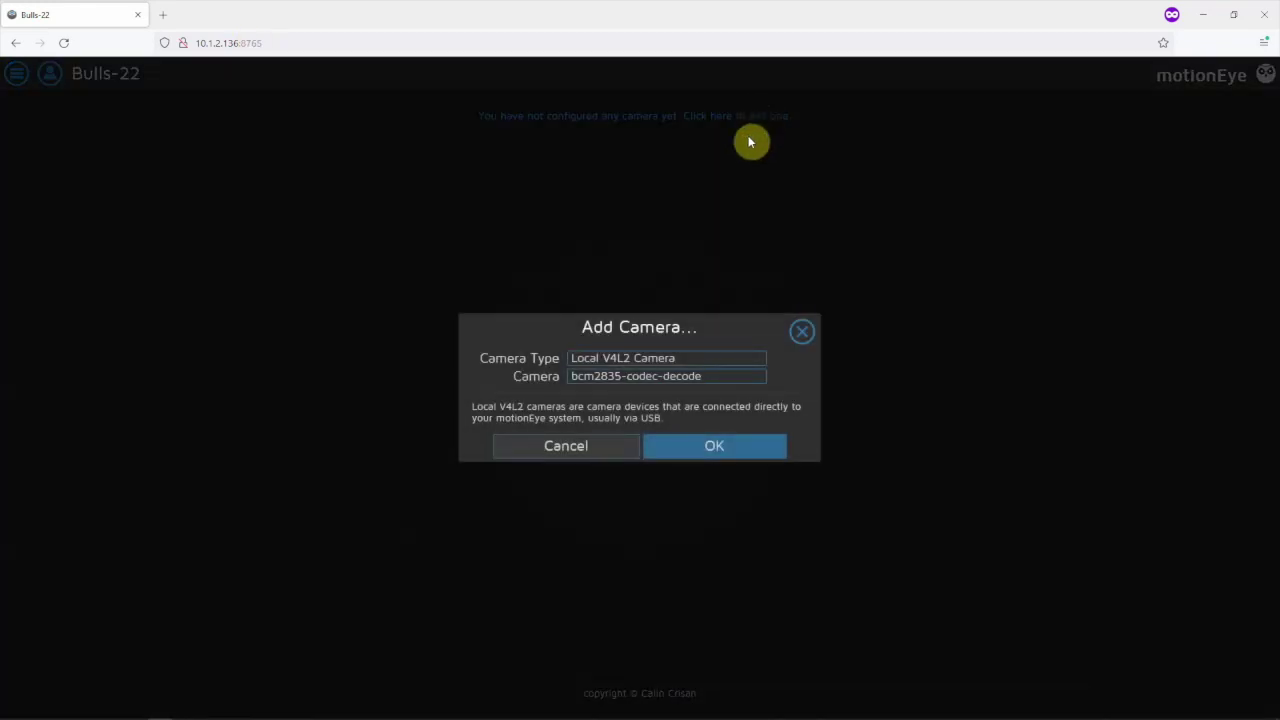
Add a Local V4L2 camera using the mmal service 16.1 device.
click(670, 361)
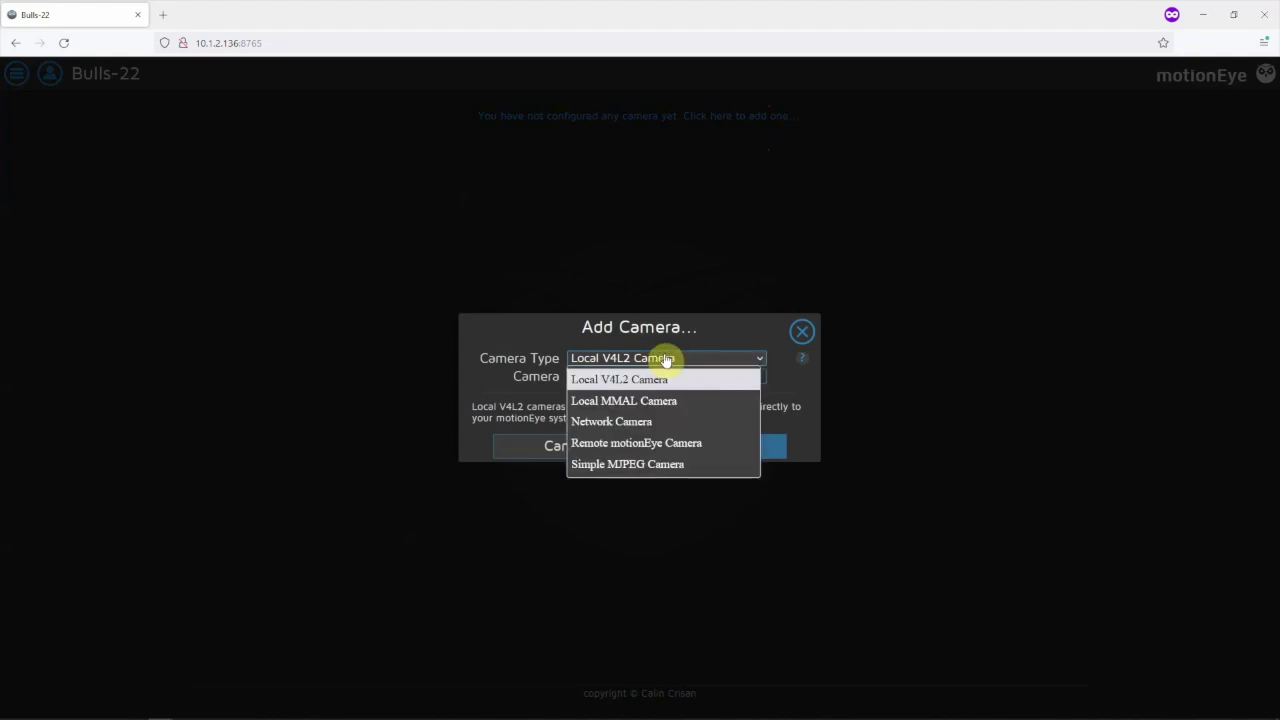
click(665, 359)
click(660, 377)
scroll(634, 586, down, 2)
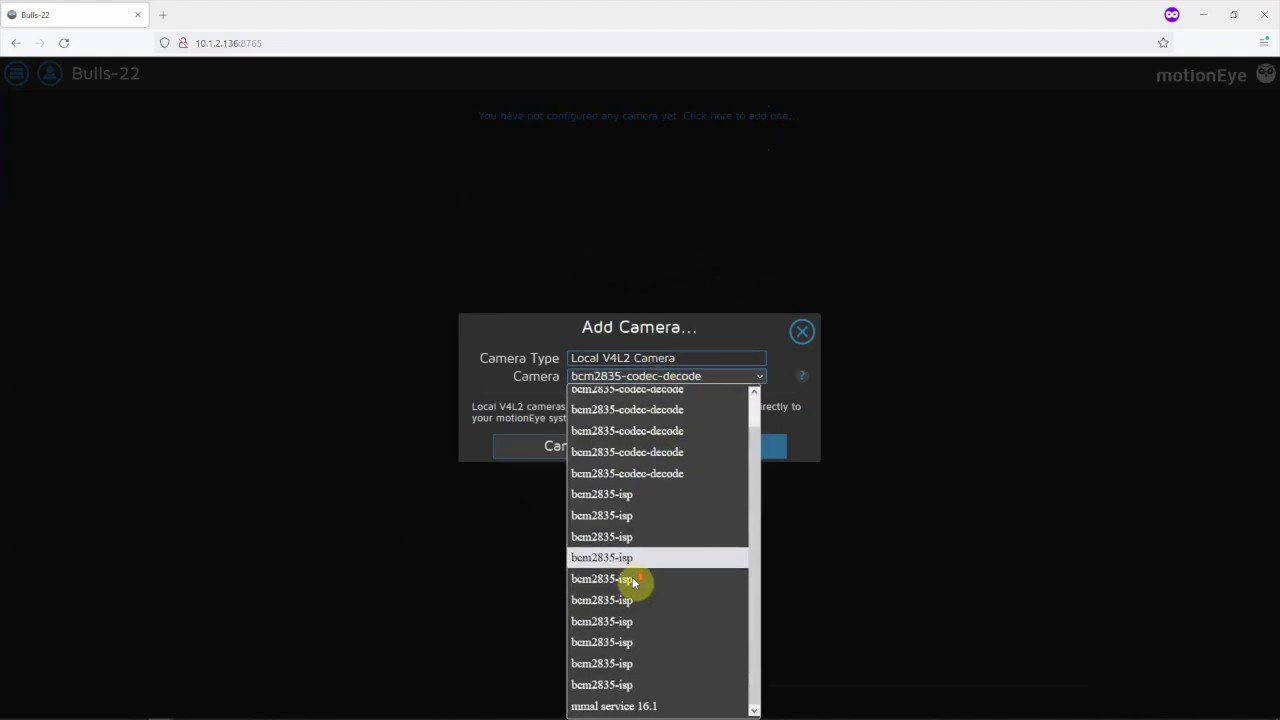
click(614, 706)
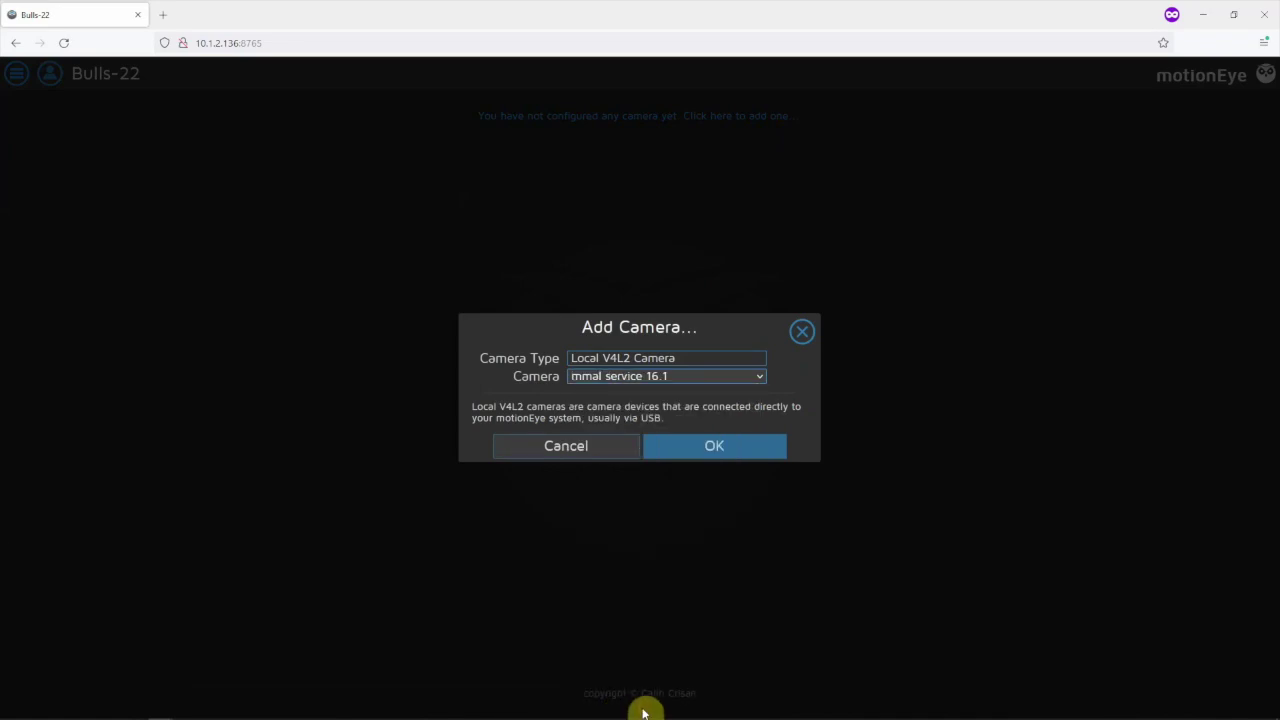
click(734, 444)
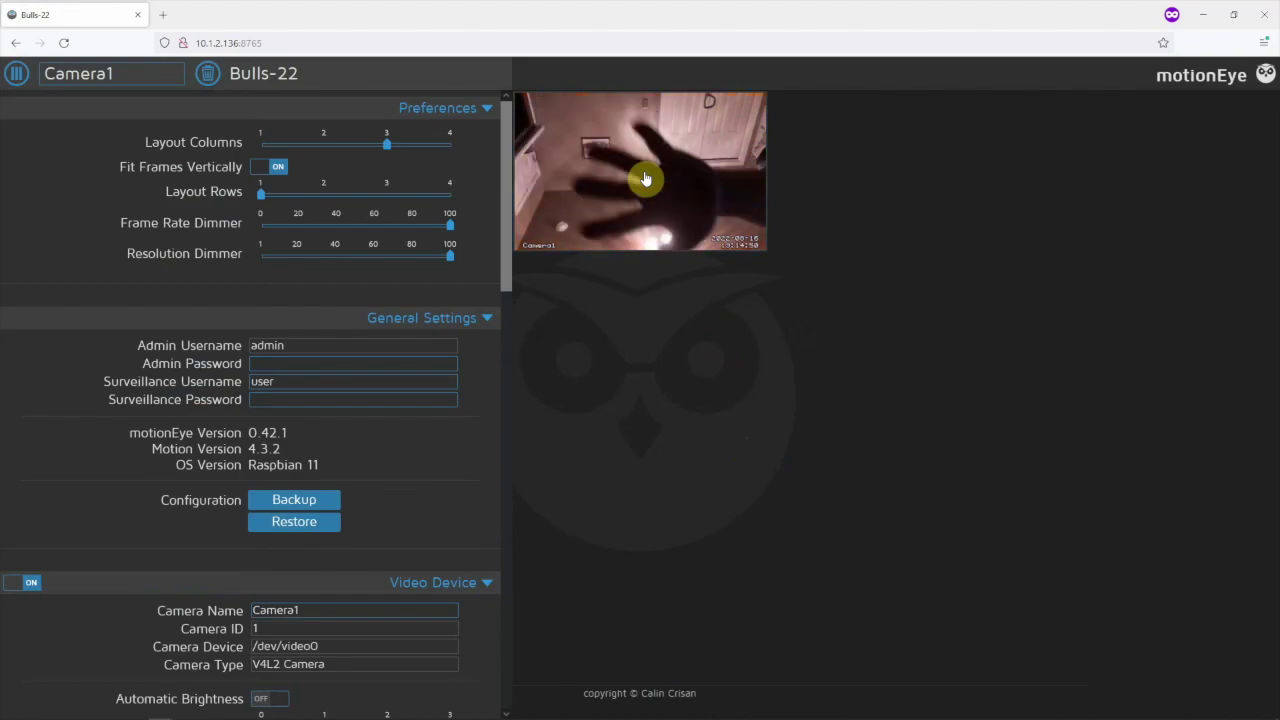
scroll(320, 457, down, 3)
scroll(349, 306, down, 3)
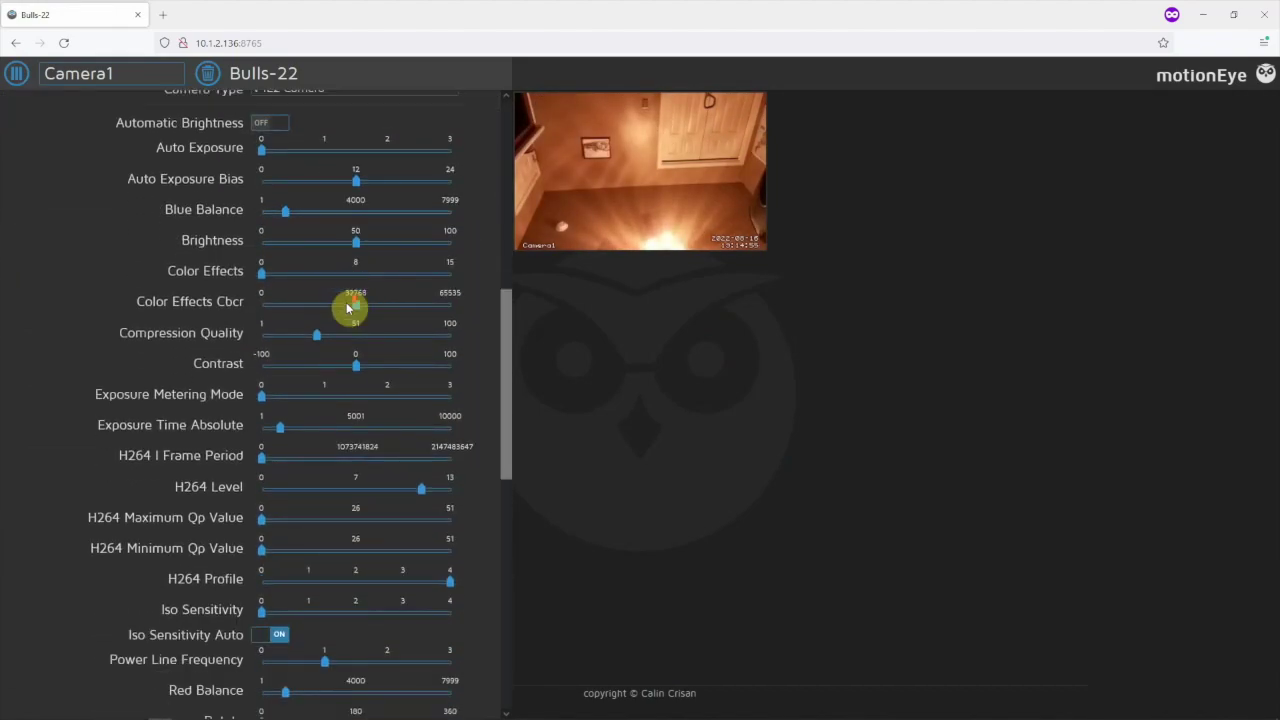
scroll(349, 306, down, 3)
scroll(349, 306, up, 9)
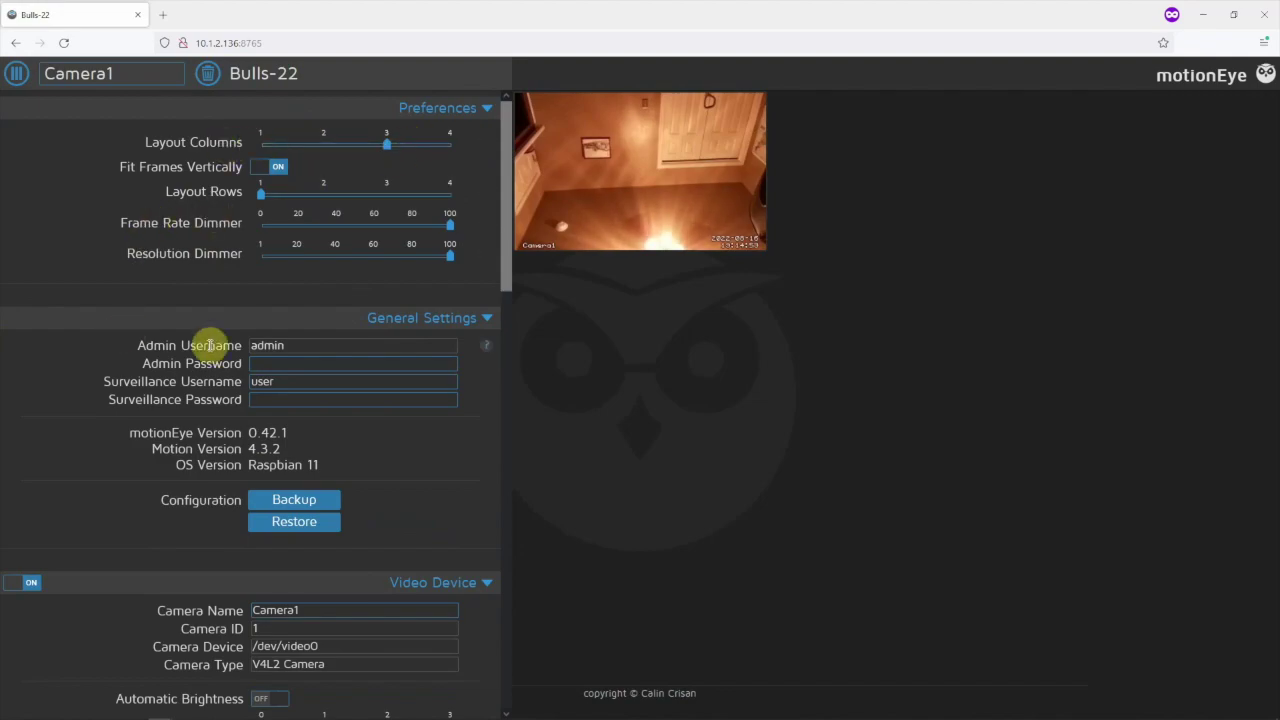
scroll(356, 546, down, 3)
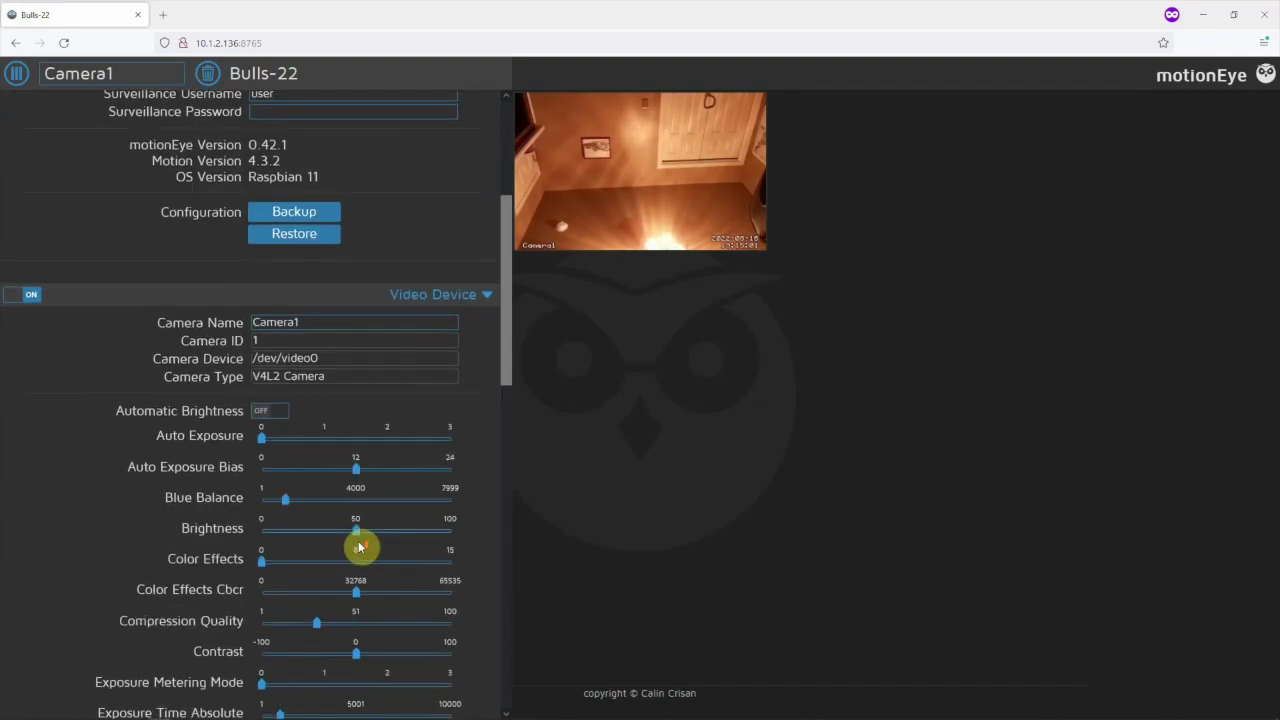
scroll(263, 463, down, 6)
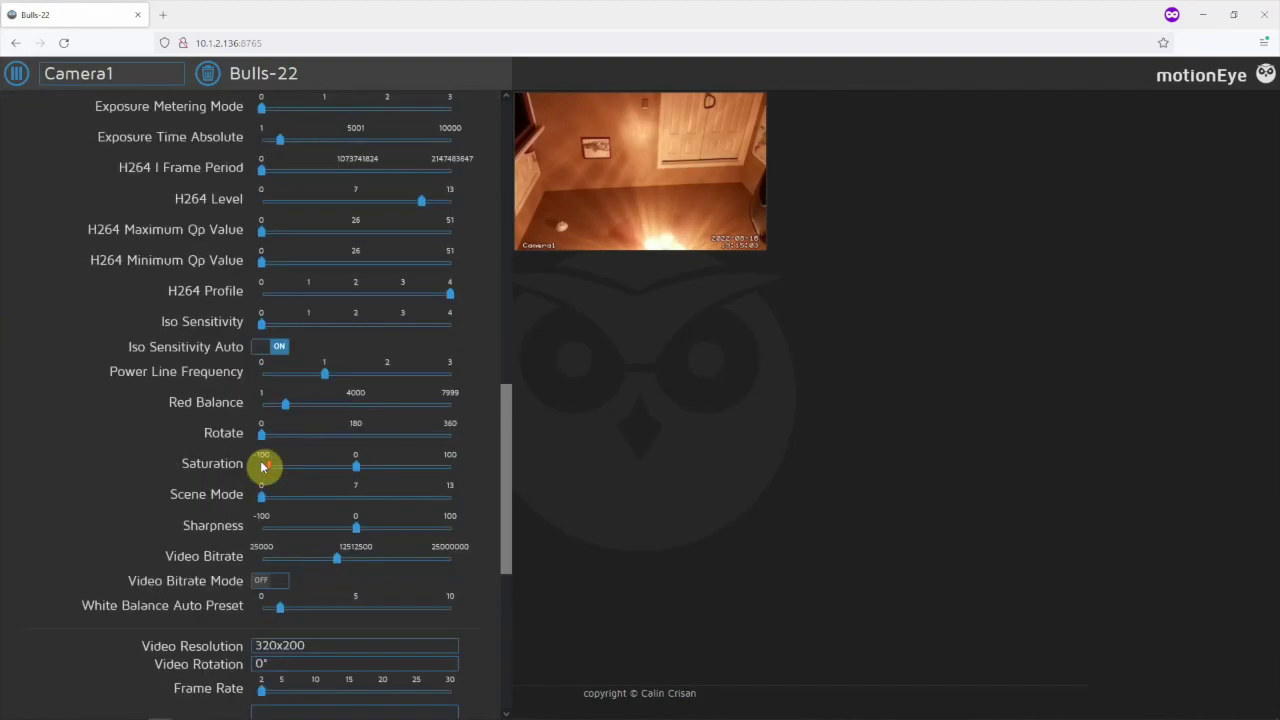
scroll(263, 465, down, 4)
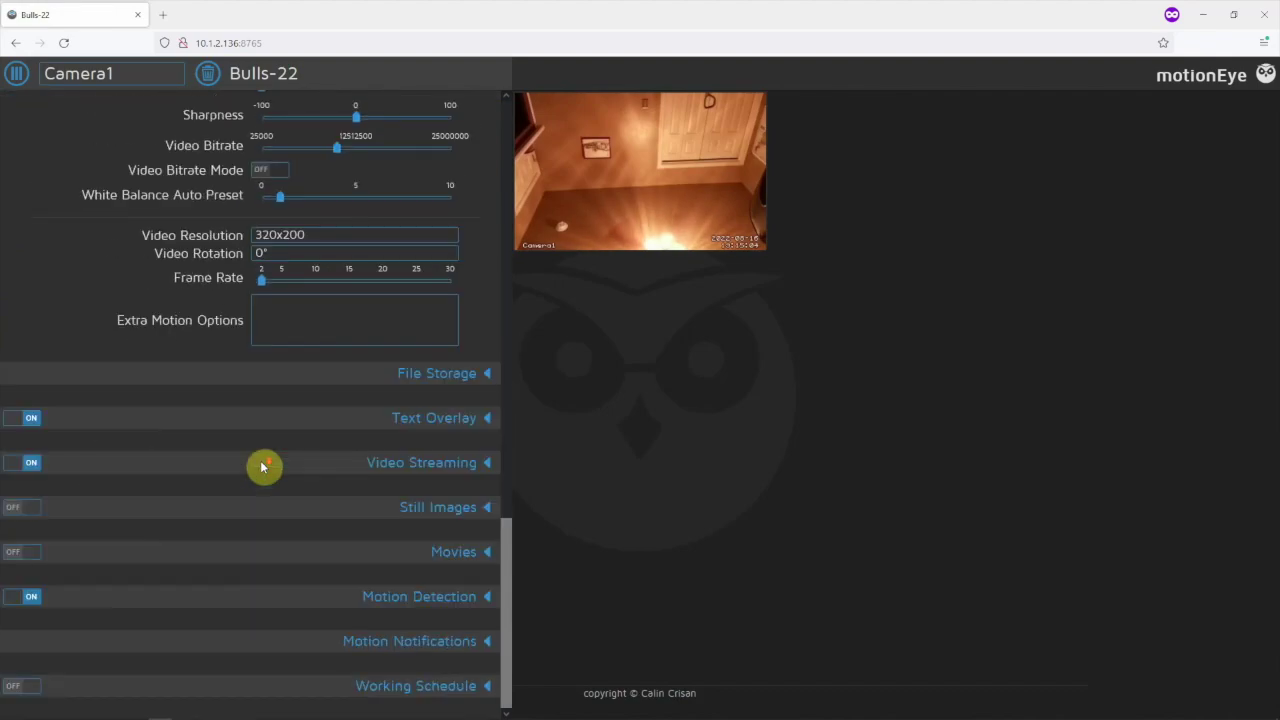
click(450, 376)
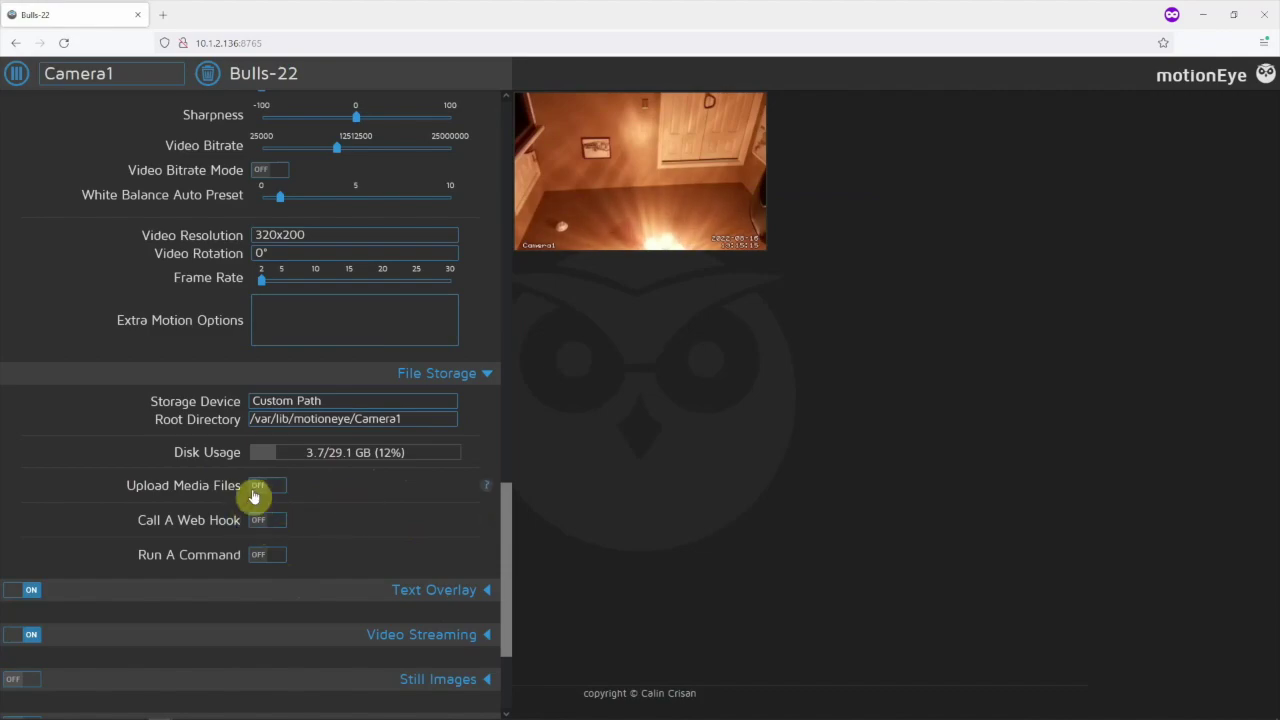
Expand Text Overlay, keep Camera Name as the left text, and scroll back up.
click(436, 590)
scroll(430, 590, down, 3)
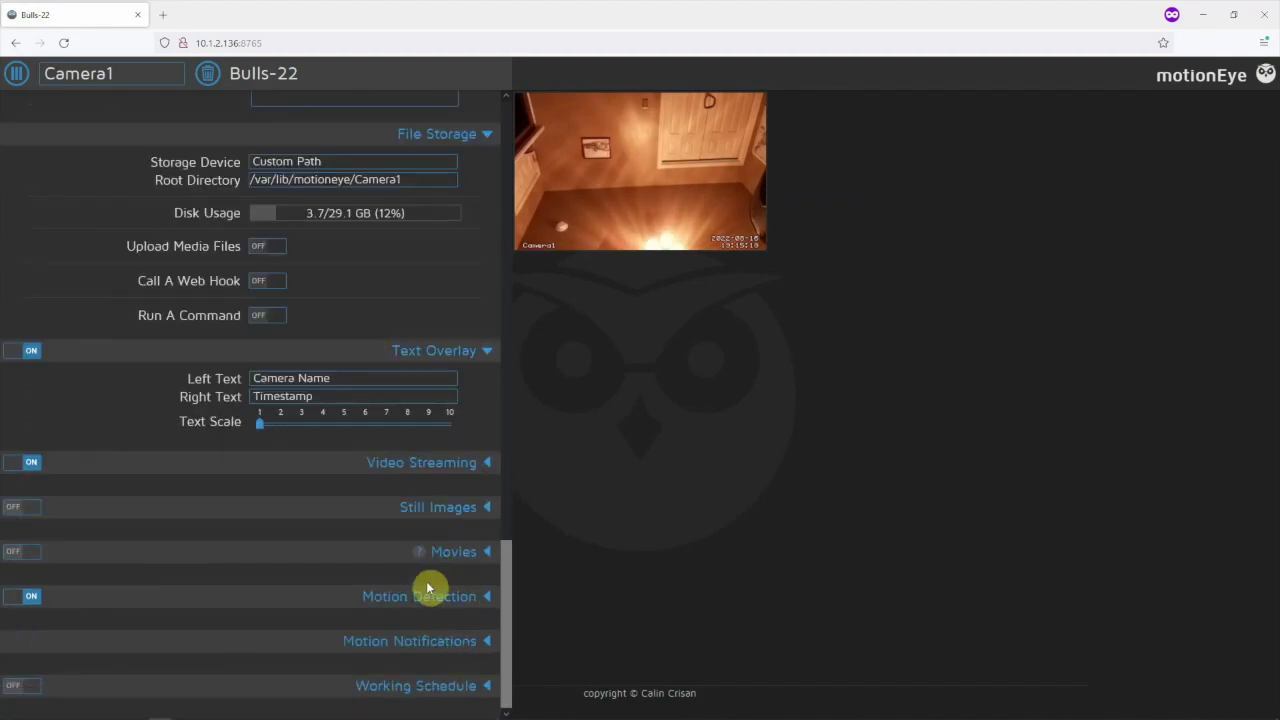
click(352, 378)
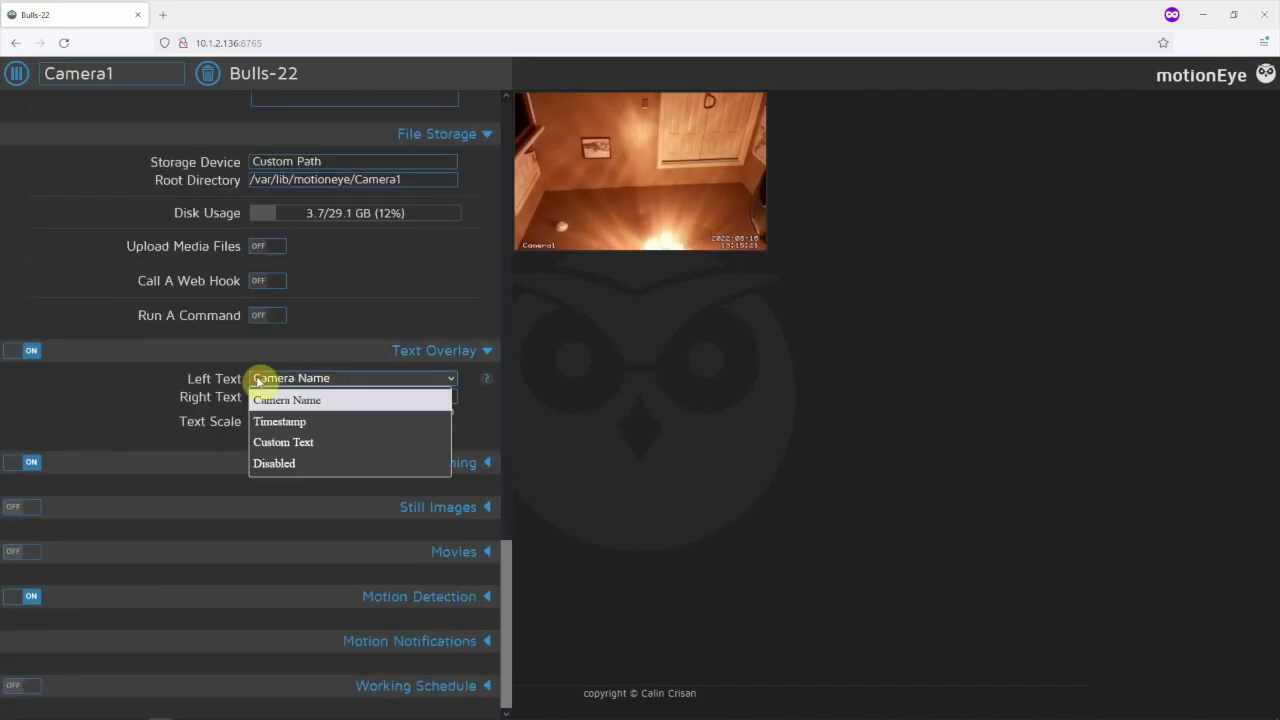
click(105, 410)
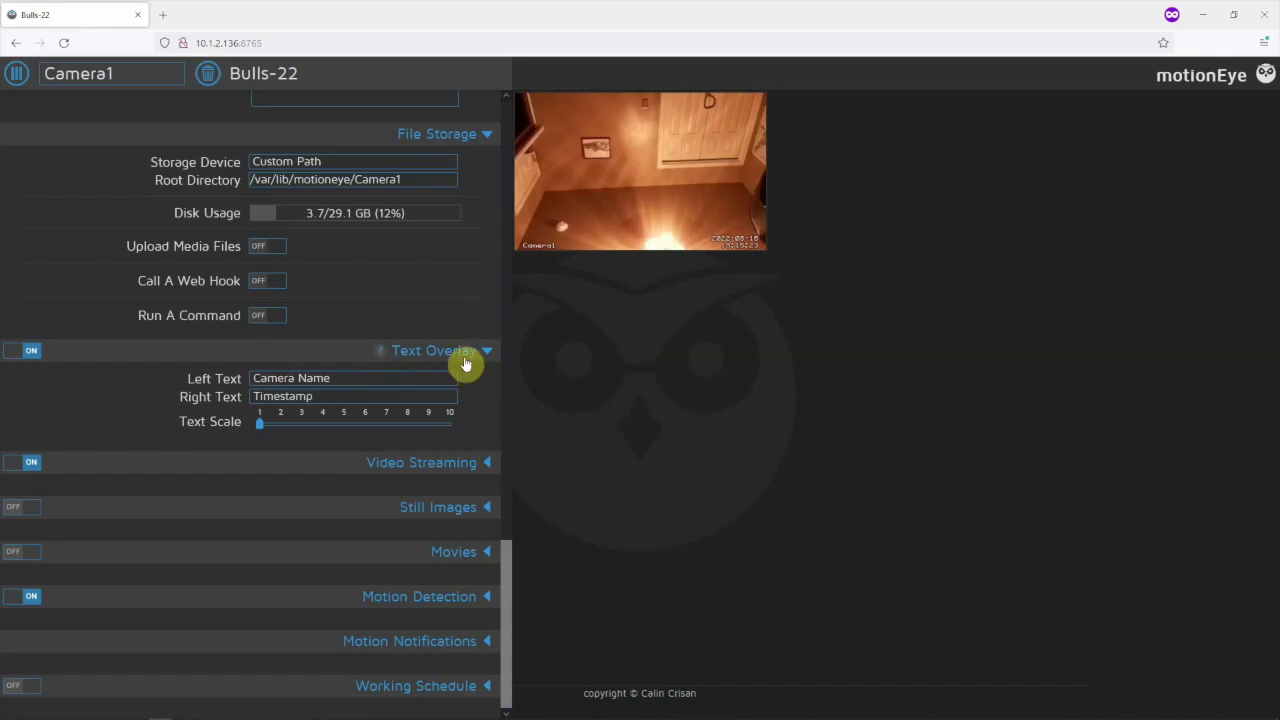
scroll(441, 537, up, 15)
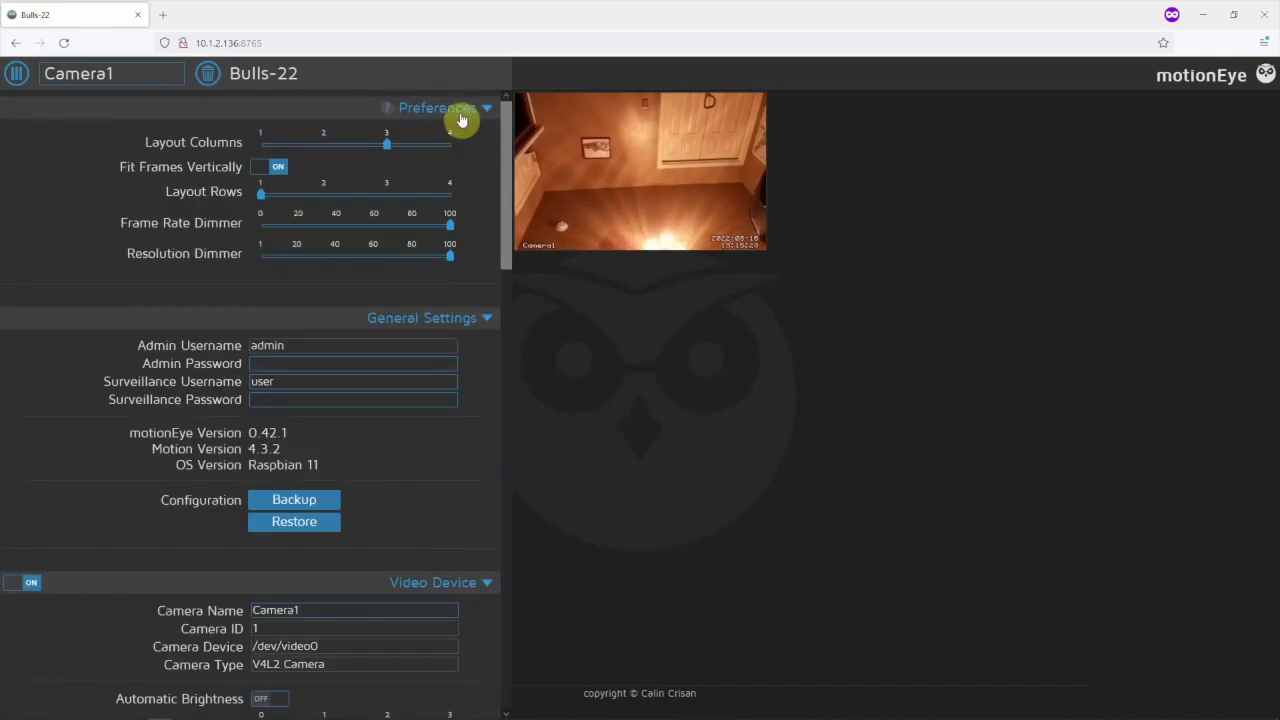
right_click(568, 92)
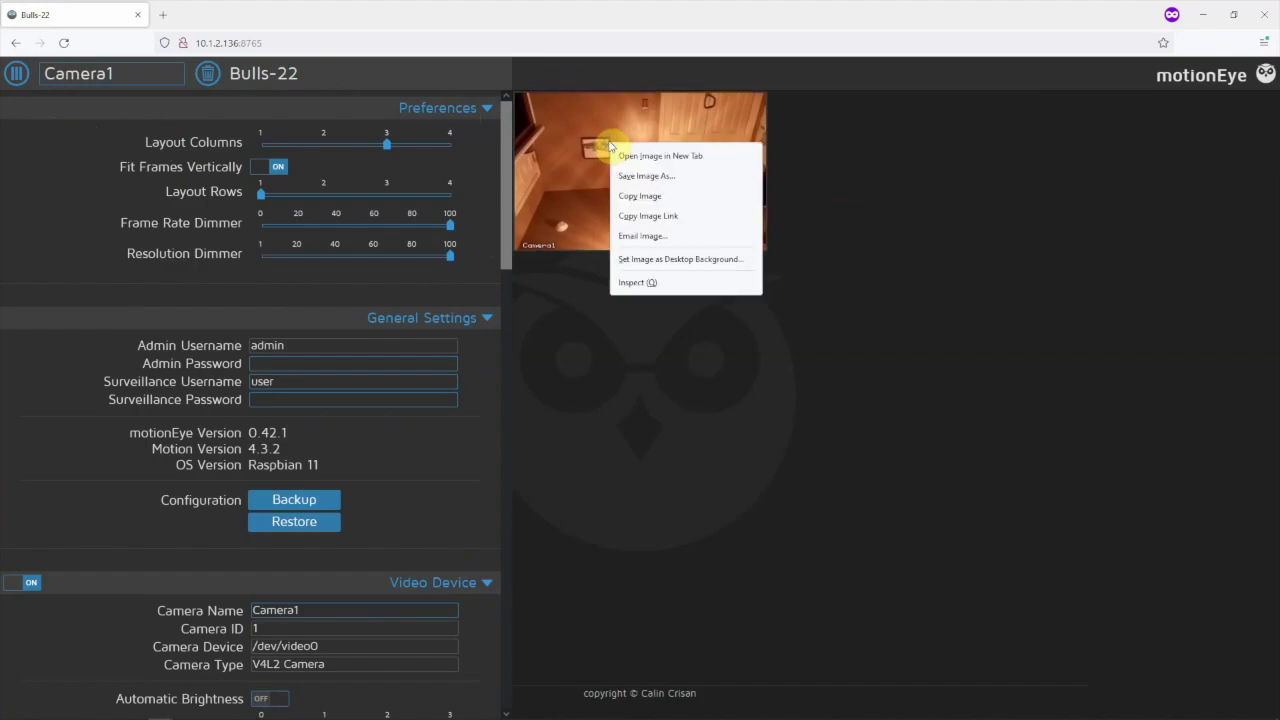
key(Escape)
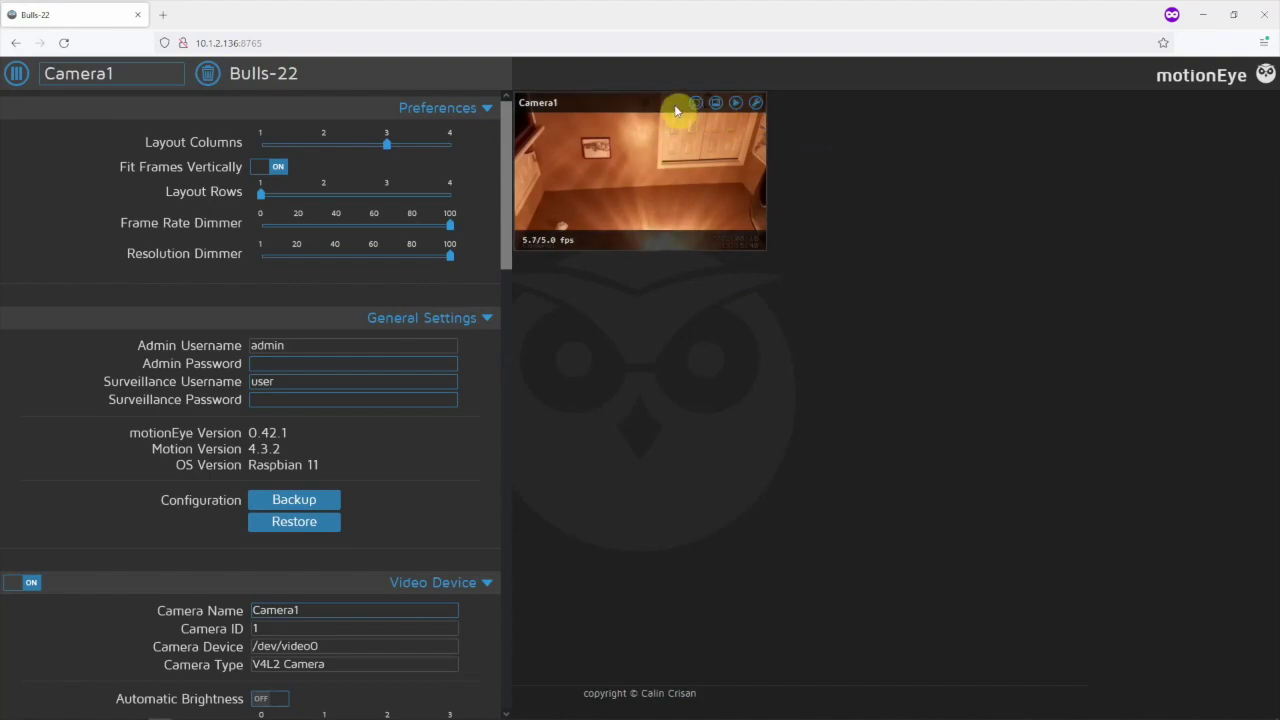
scroll(323, 577, down, 6)
scroll(322, 578, up, 6)
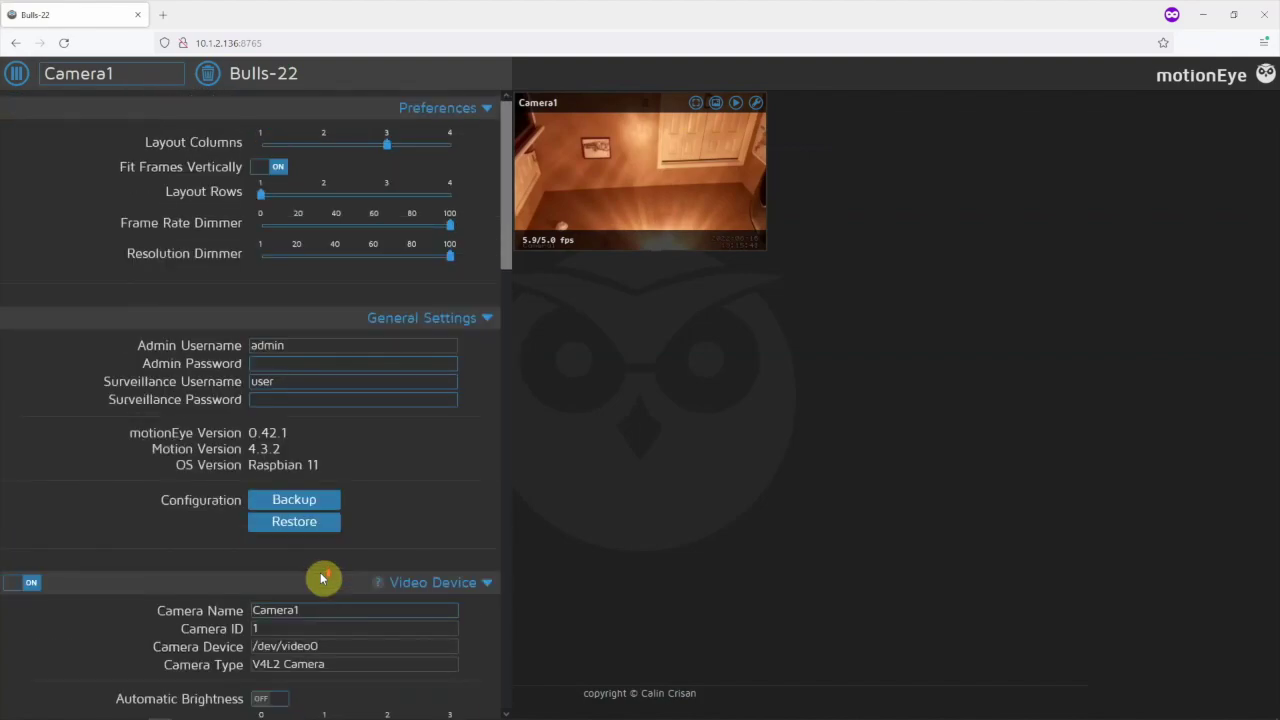
click(73, 84)
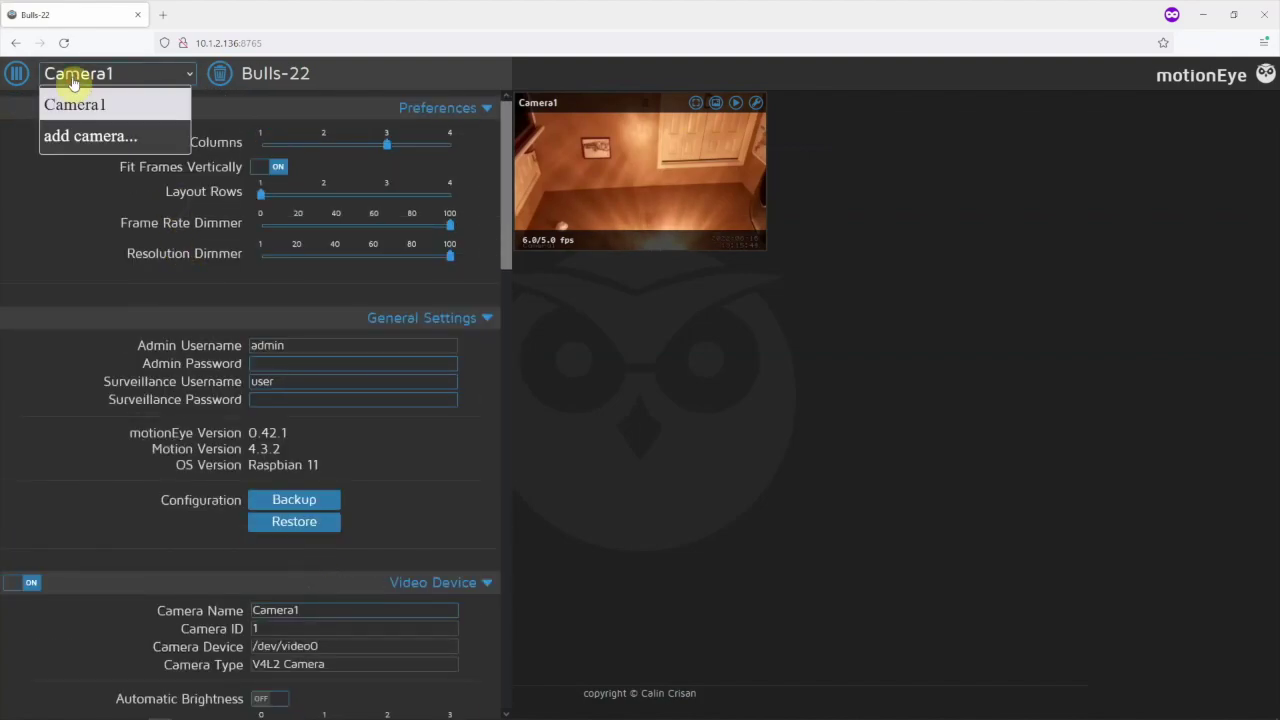
click(82, 136)
click(672, 358)
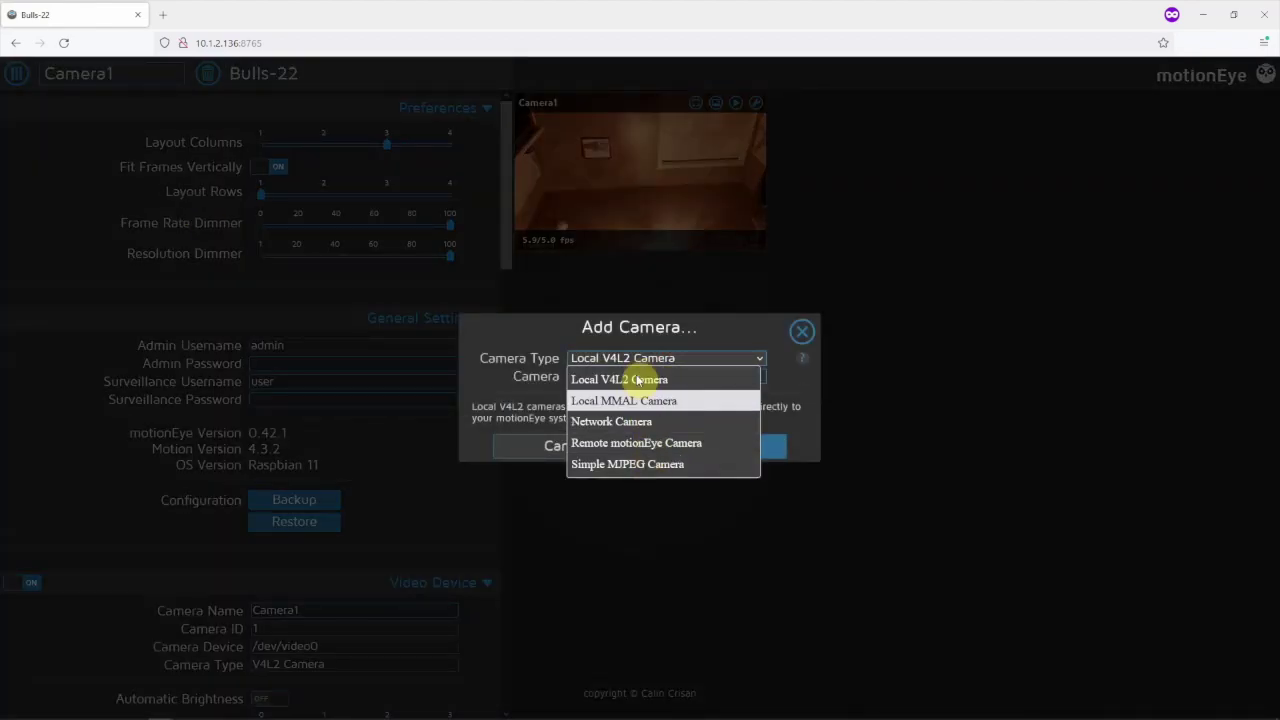
click(514, 395)
click(620, 376)
scroll(614, 665, down, 2)
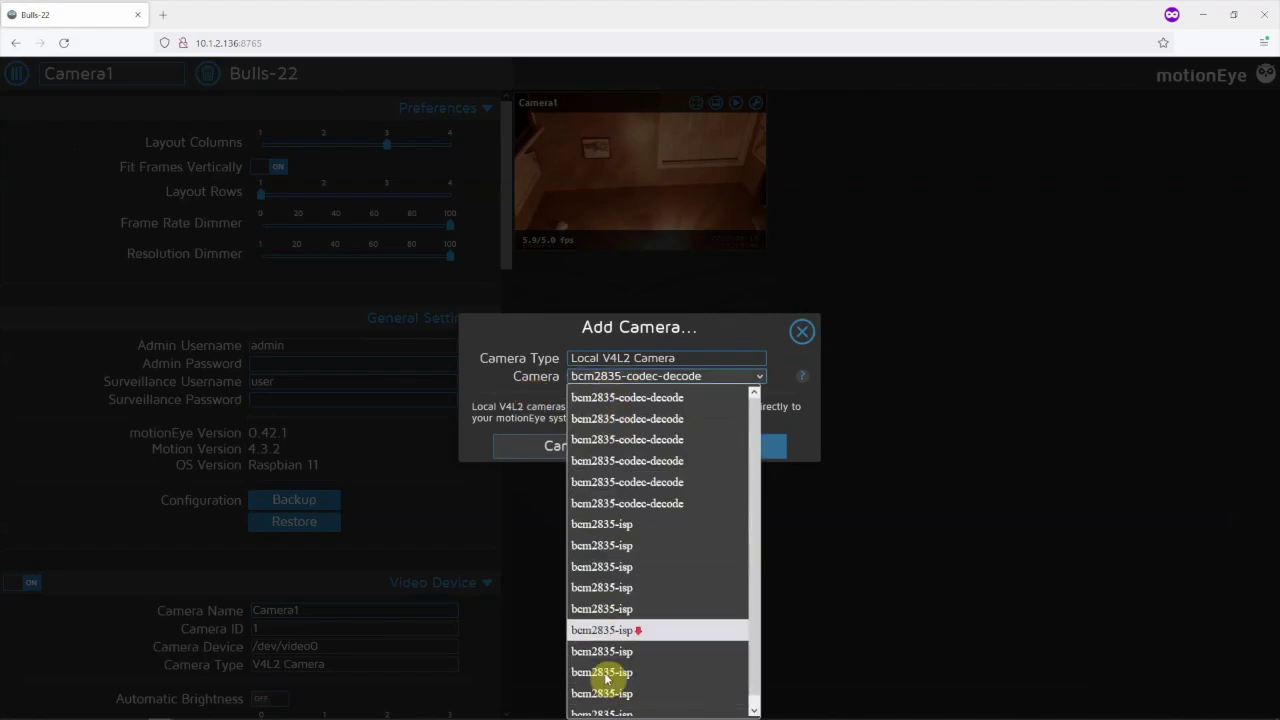
click(600, 358)
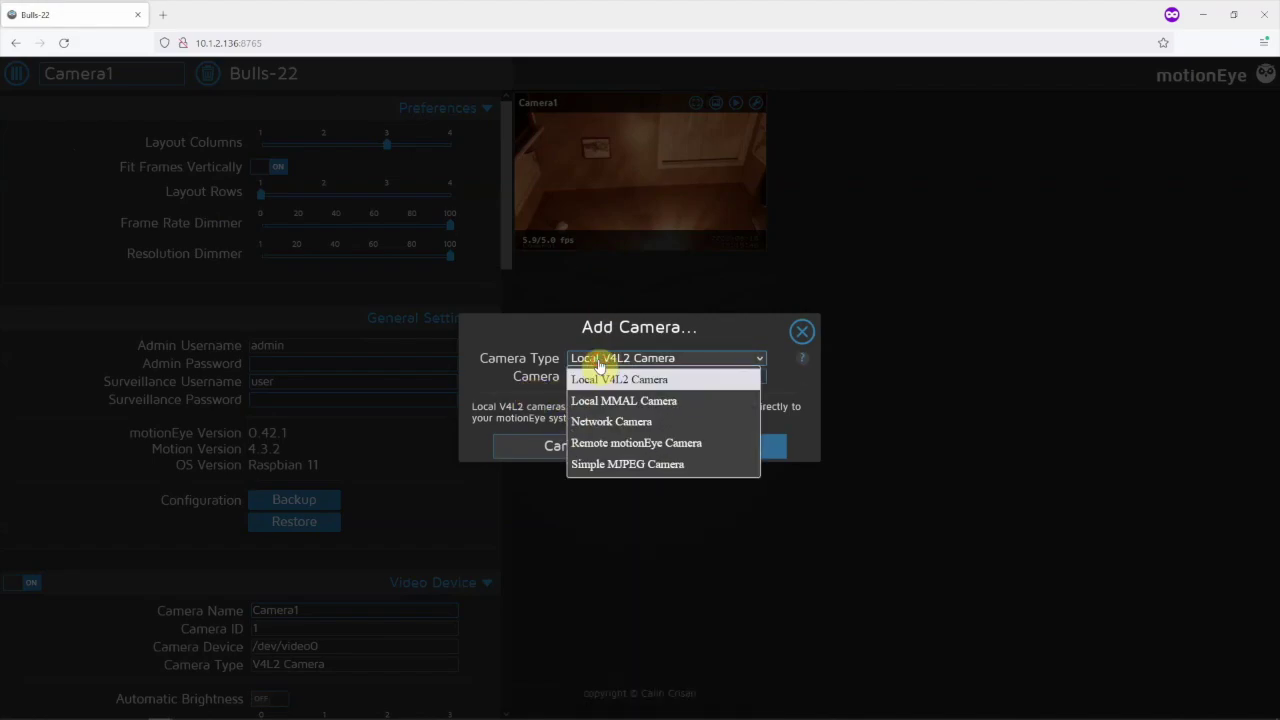
click(618, 422)
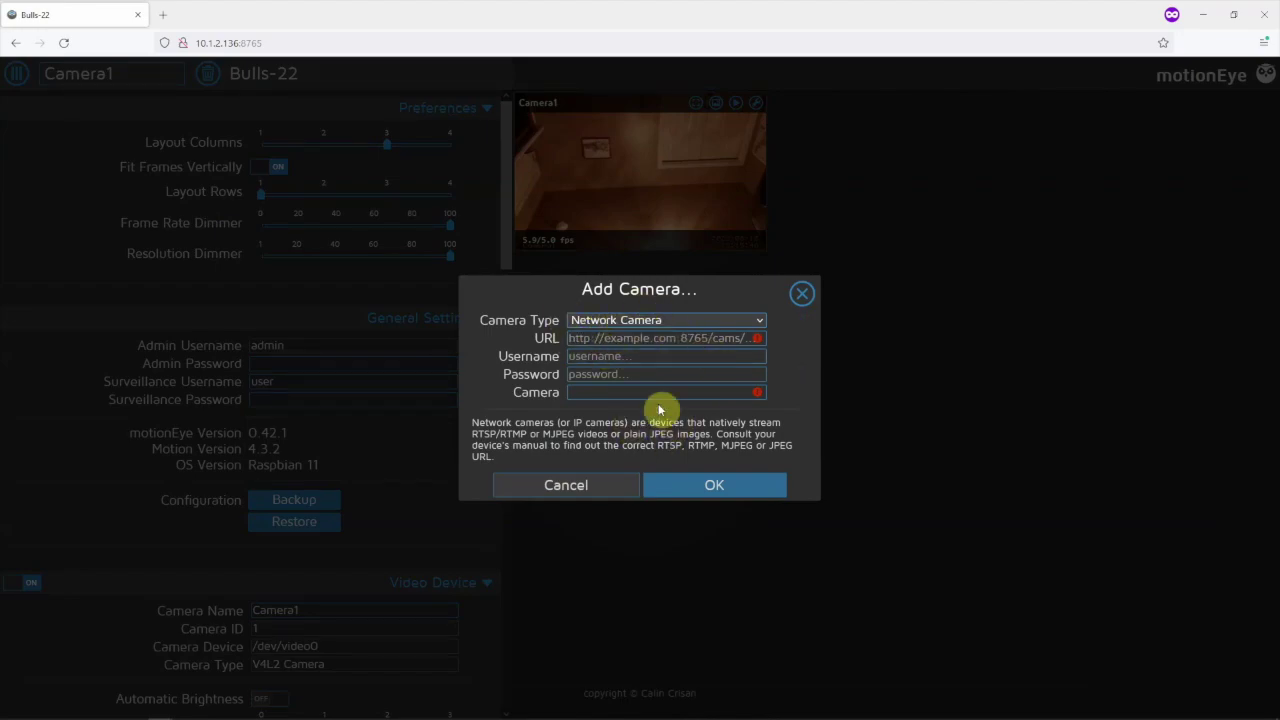
click(600, 491)
Turn on Movies and Still Images for Camera1.
scroll(277, 363, down, 10)
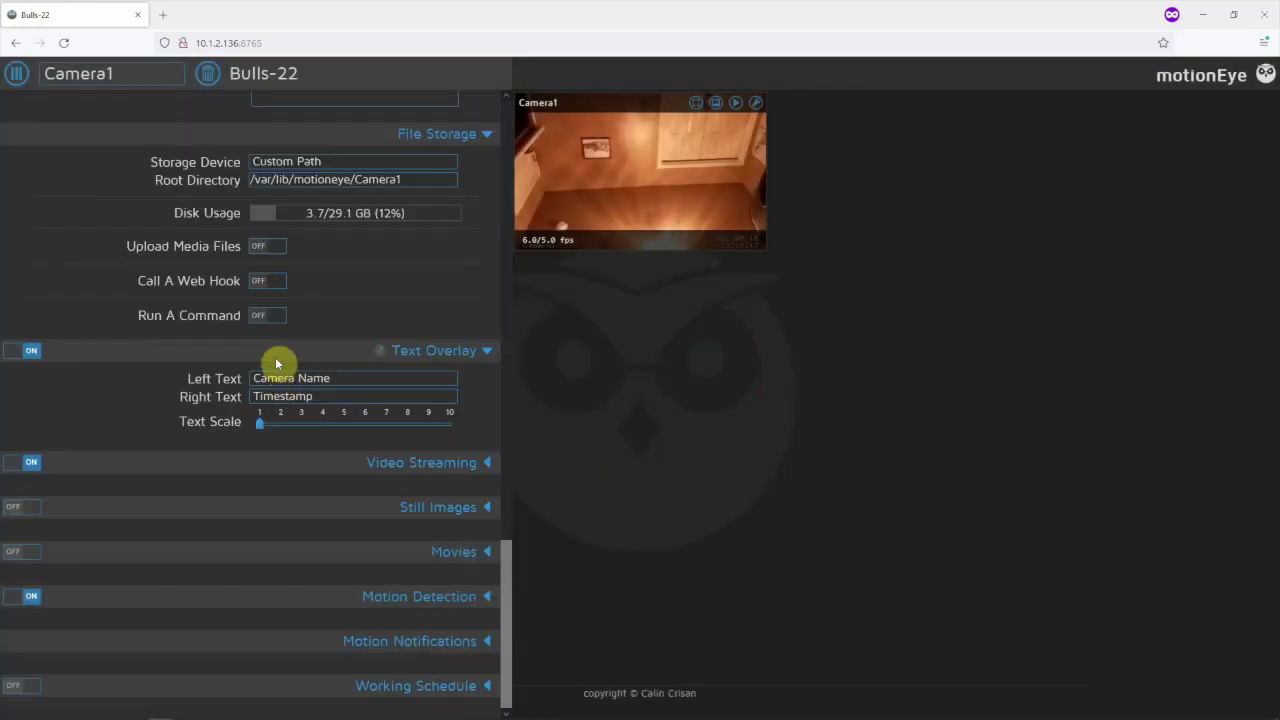
click(453, 551)
scroll(423, 523, down, 2)
click(424, 370)
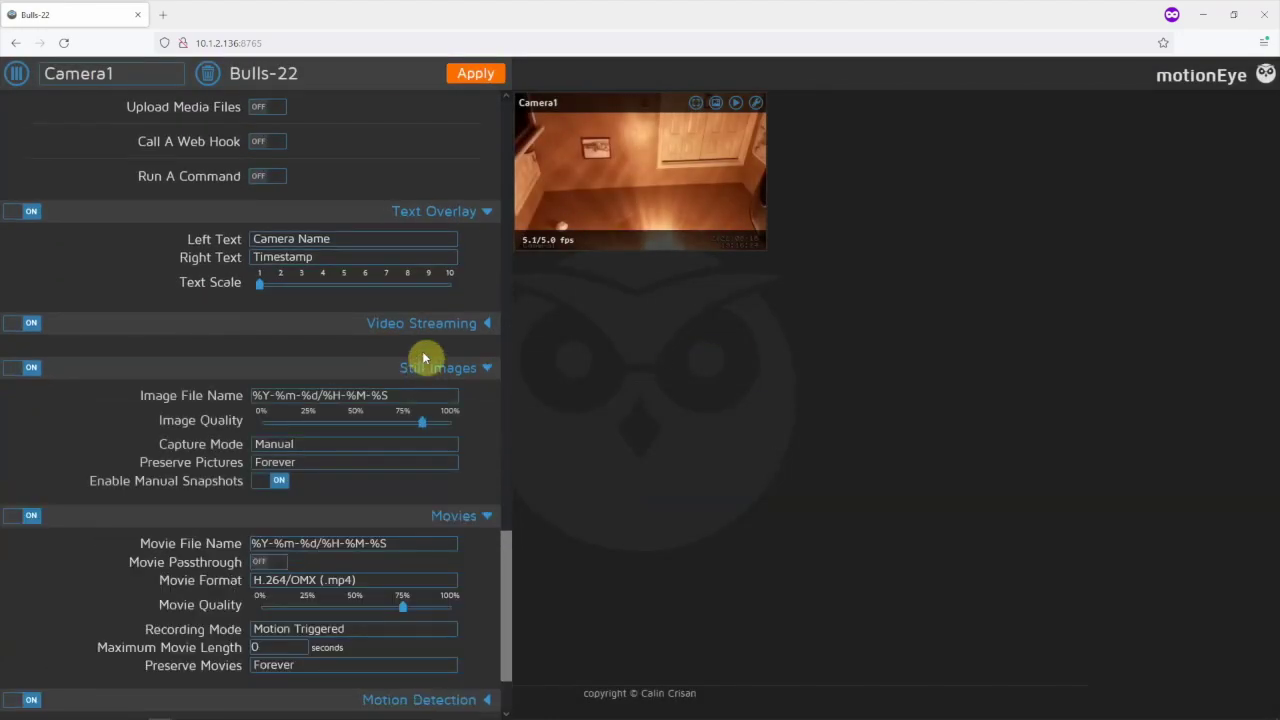
Expand Video Streaming and scroll down to the Video Device settings.
click(421, 325)
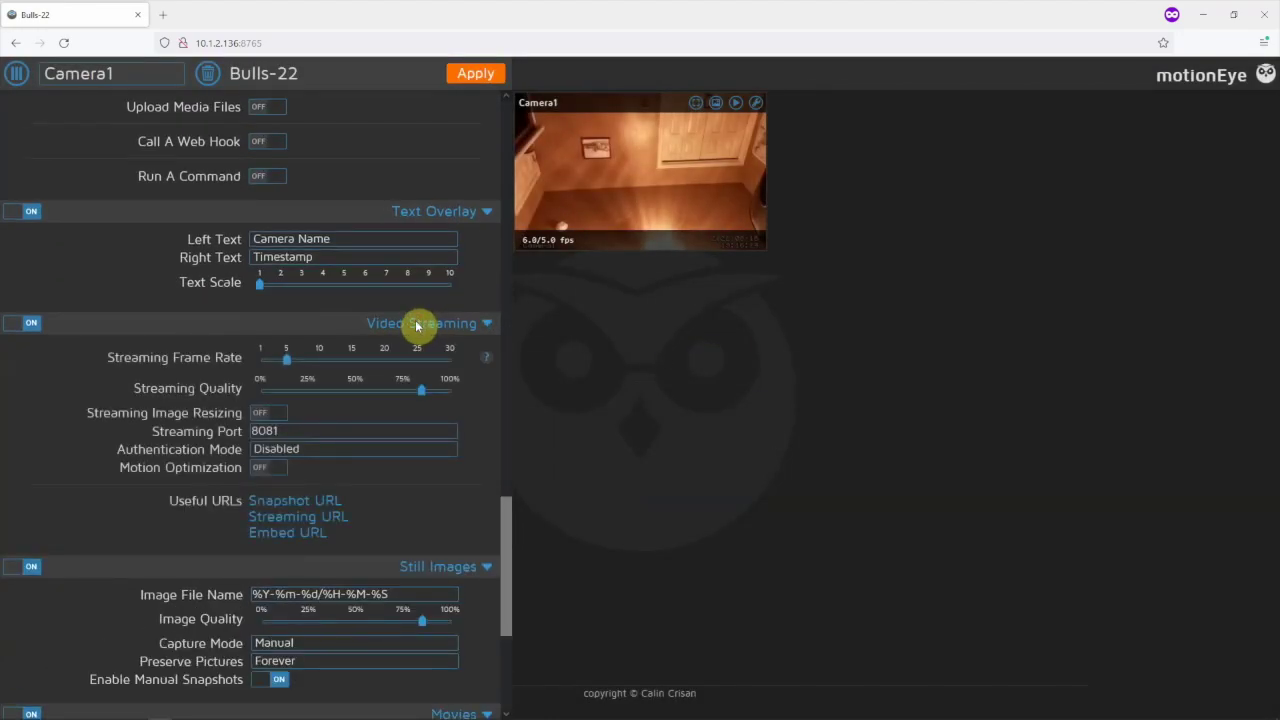
scroll(371, 580, up, 15)
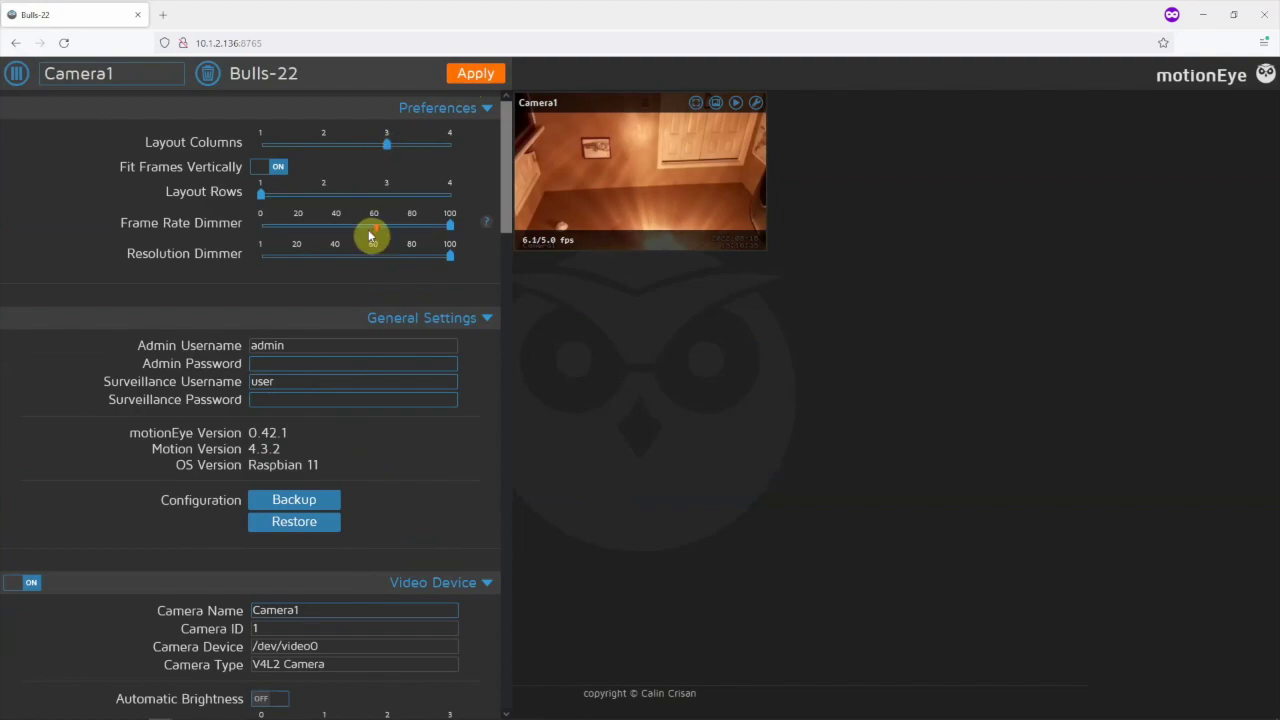
scroll(371, 236, down, 2)
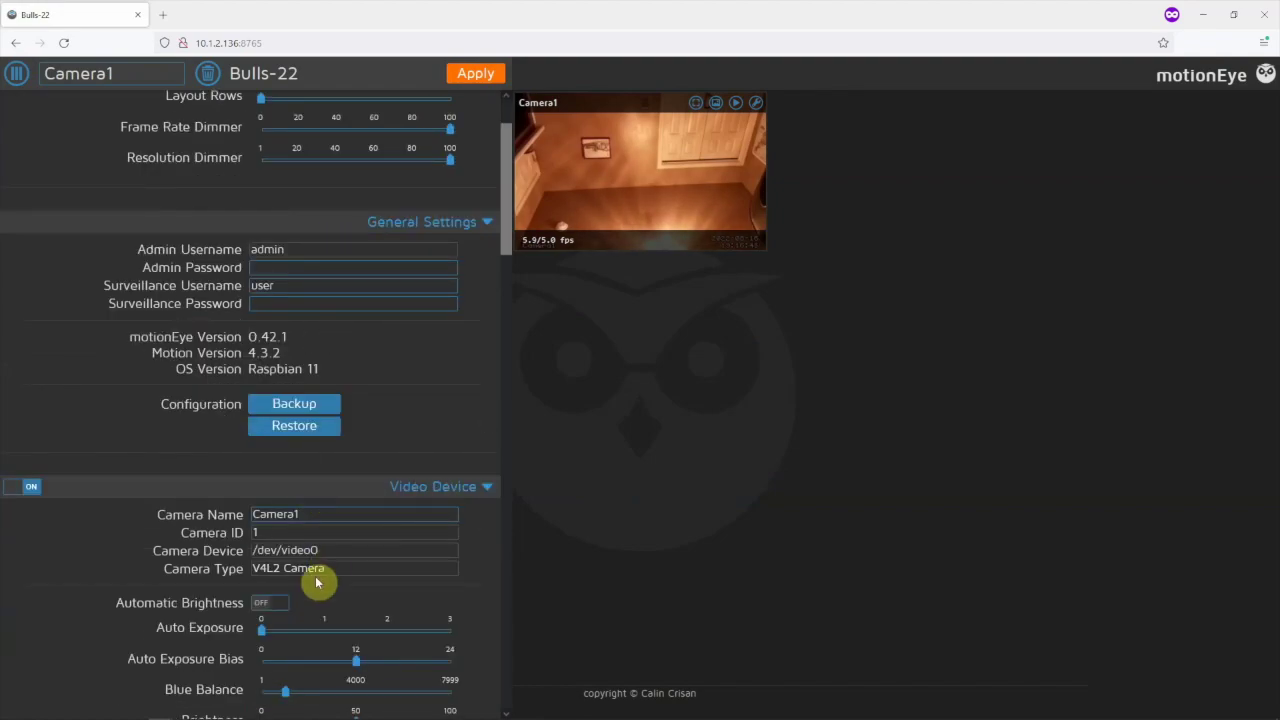
scroll(317, 583, down, 15)
scroll(320, 582, down, 4)
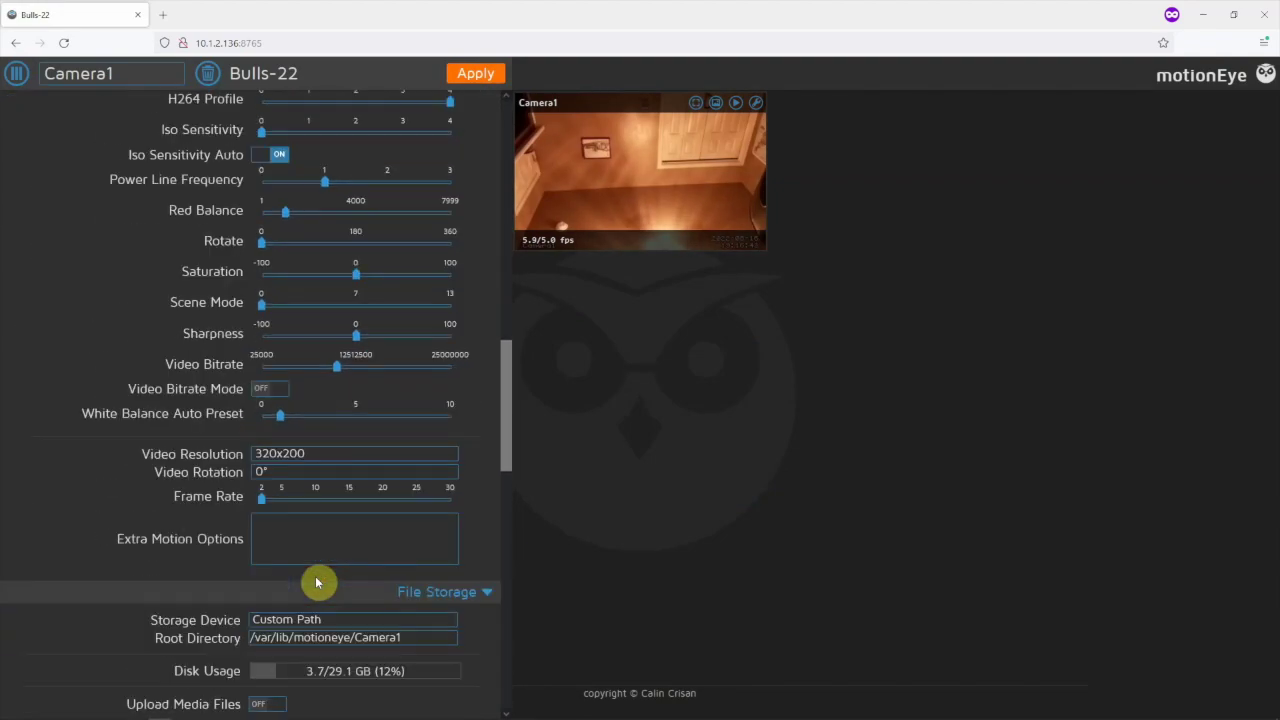
click(287, 453)
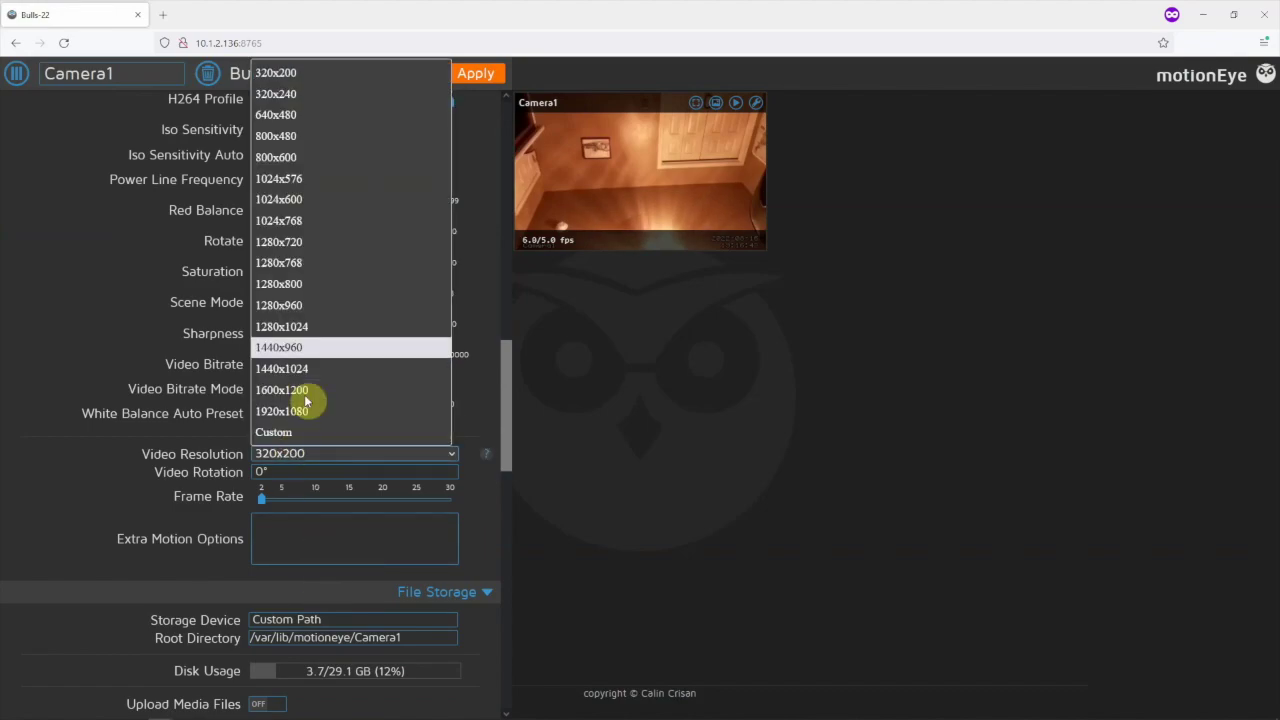
Set Camera1's video resolution to 1024x768 and apply it.
click(304, 221)
click(484, 76)
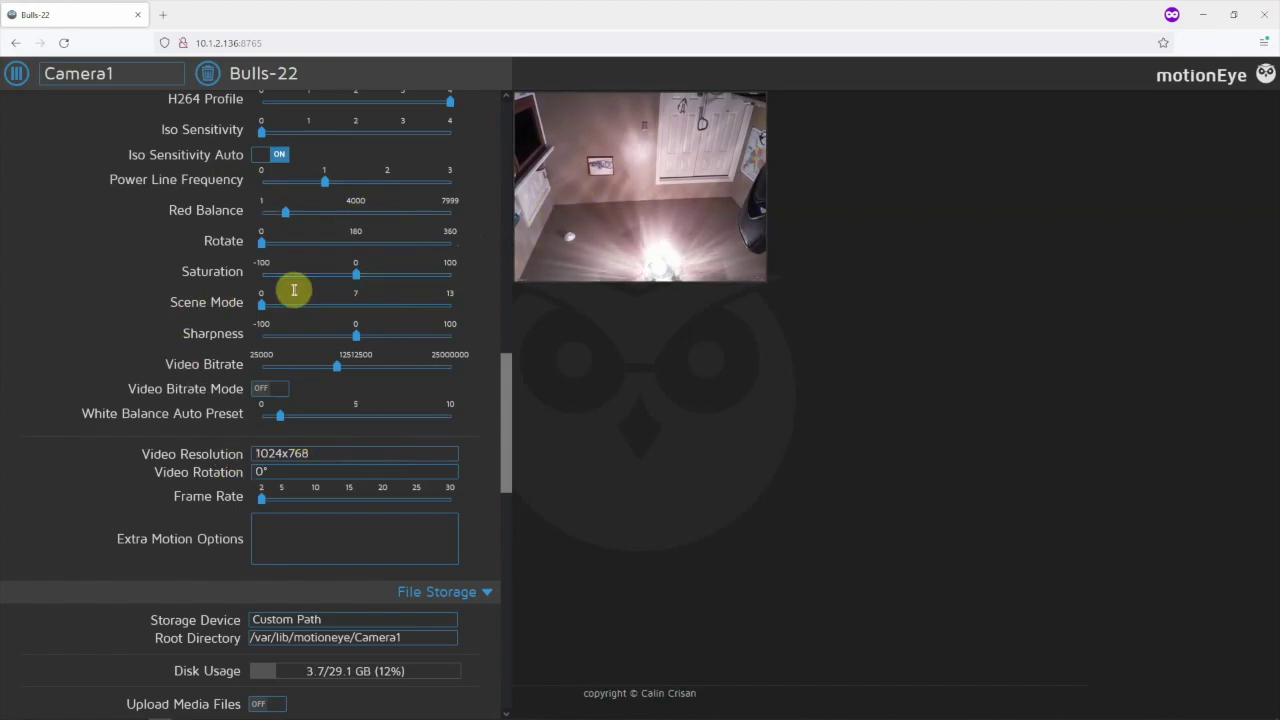
click(314, 476)
Set Camera1's video rotation to 180° and apply it.
click(314, 534)
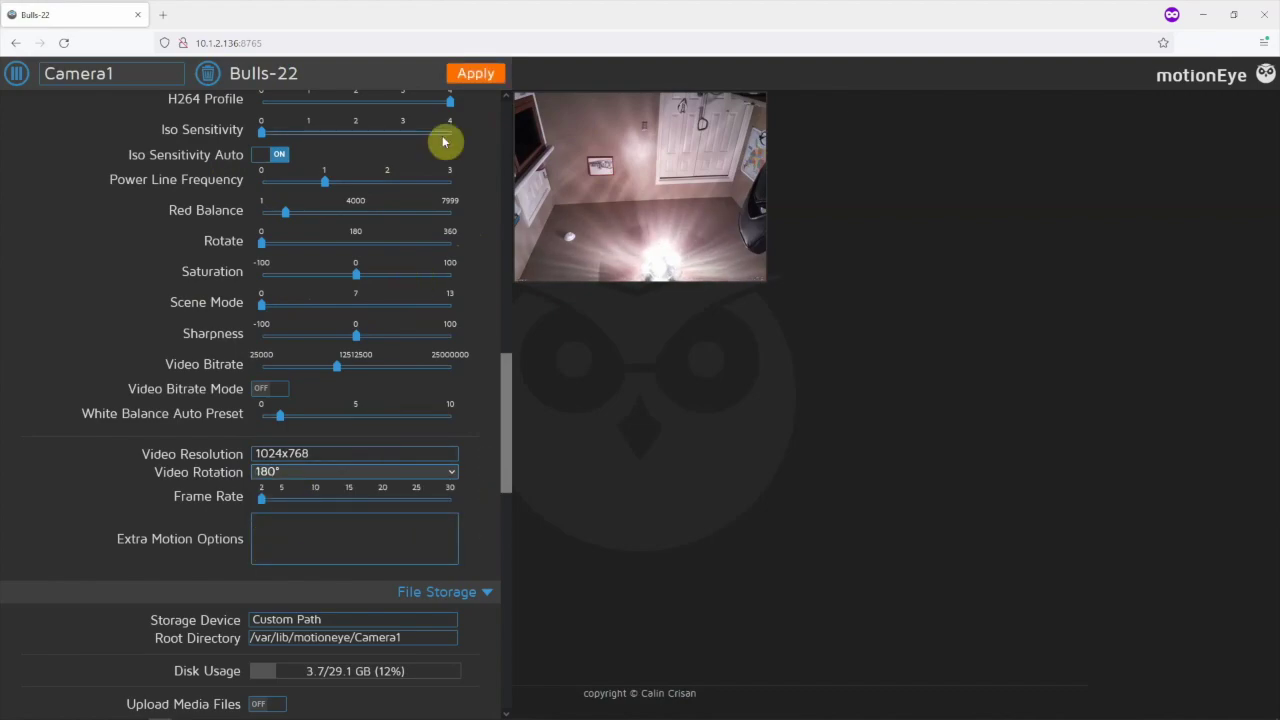
click(477, 76)
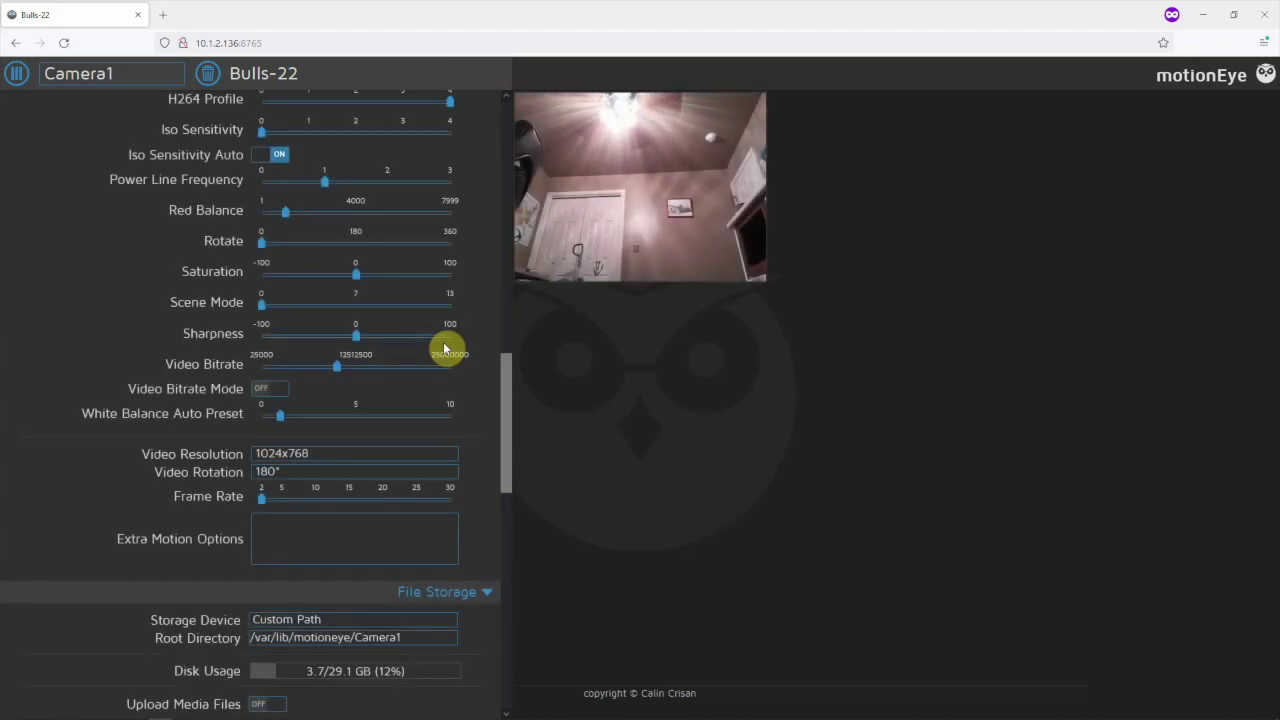
scroll(251, 617, up, 3)
scroll(274, 563, down, 2)
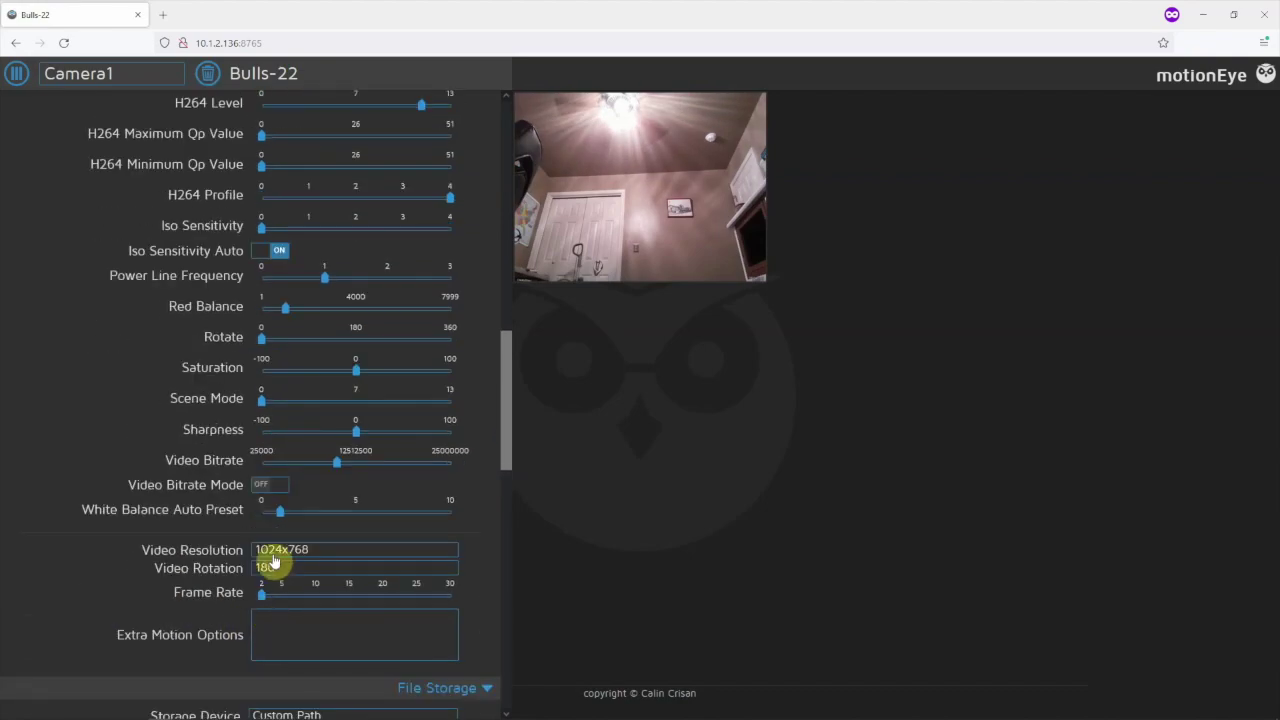
Raise the frame rate slider to 25 and apply the change.
drag(261, 597, 417, 597)
click(476, 73)
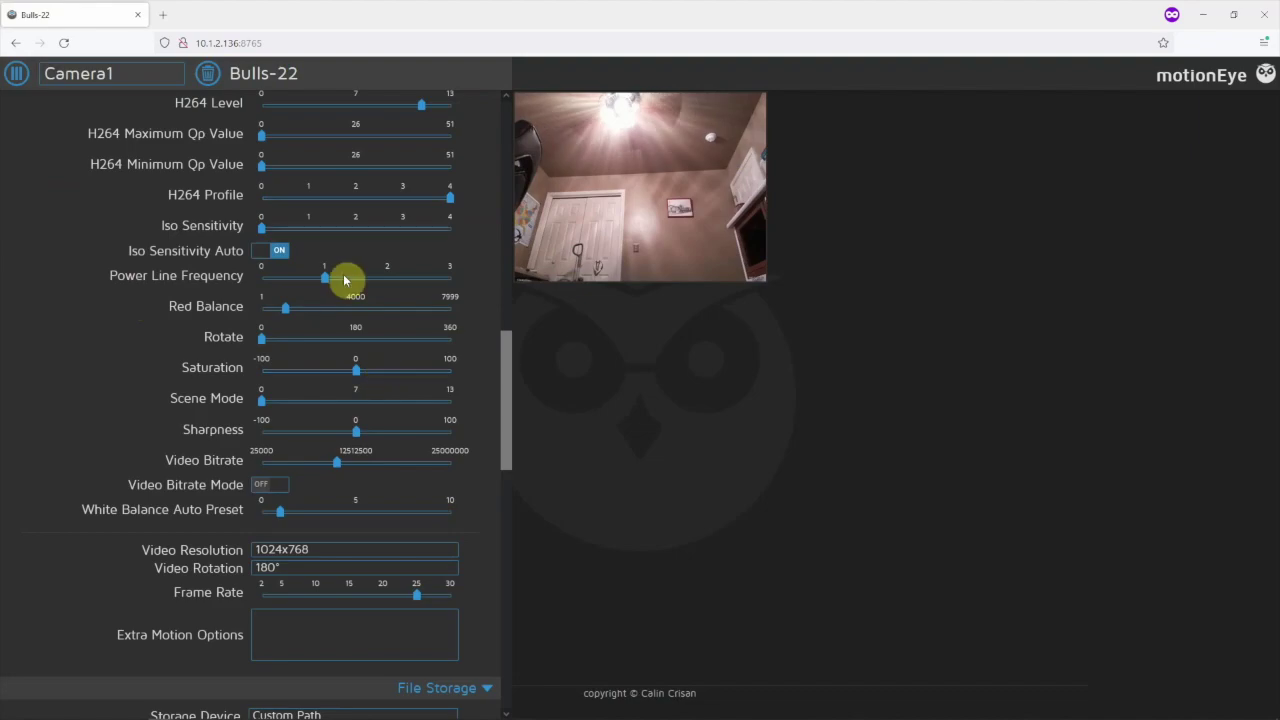
scroll(363, 313, up, 10)
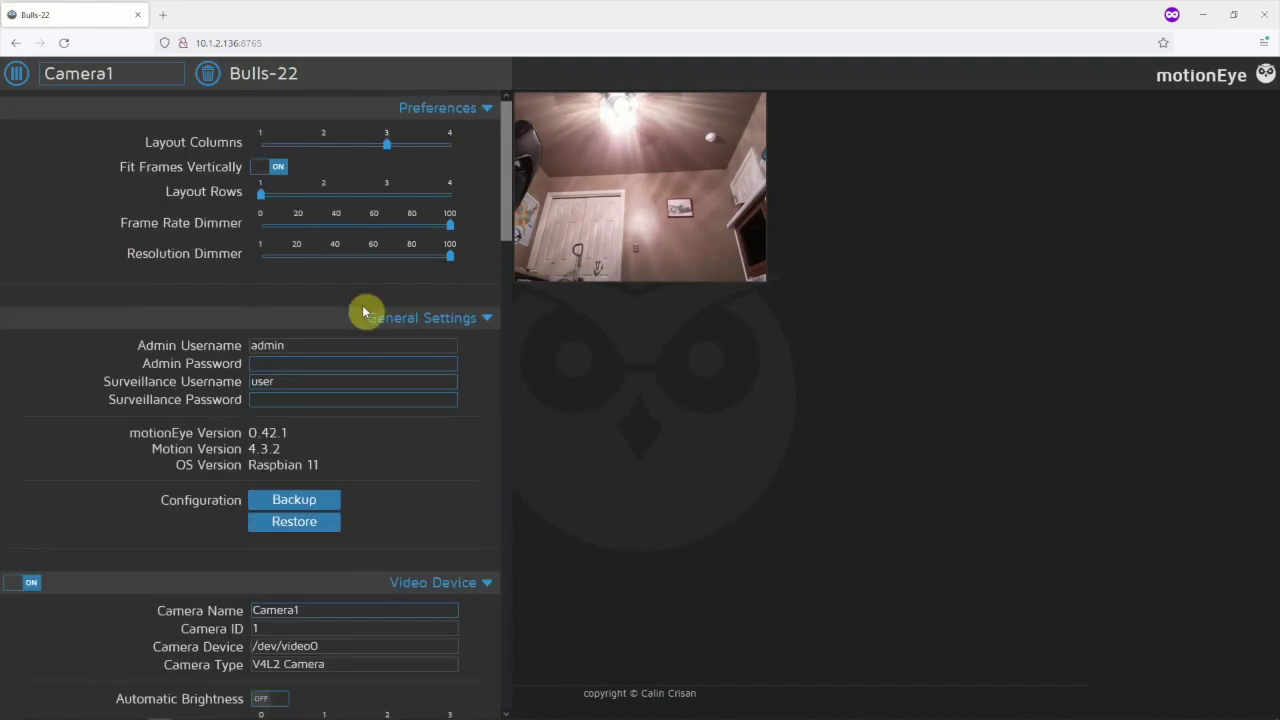